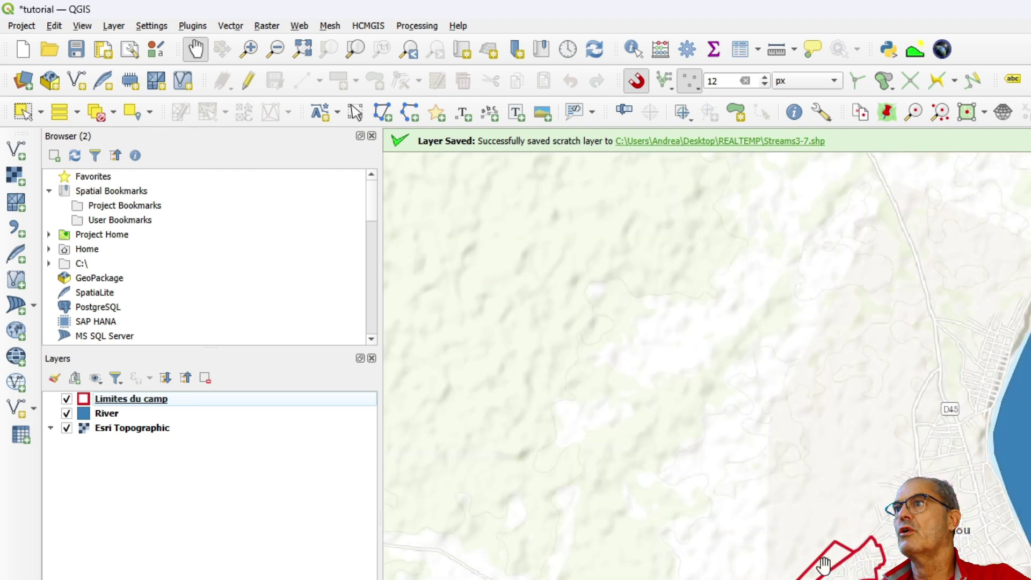
pyautogui.scroll(2, 823, 564)
pyautogui.scroll(2, 838, 576)
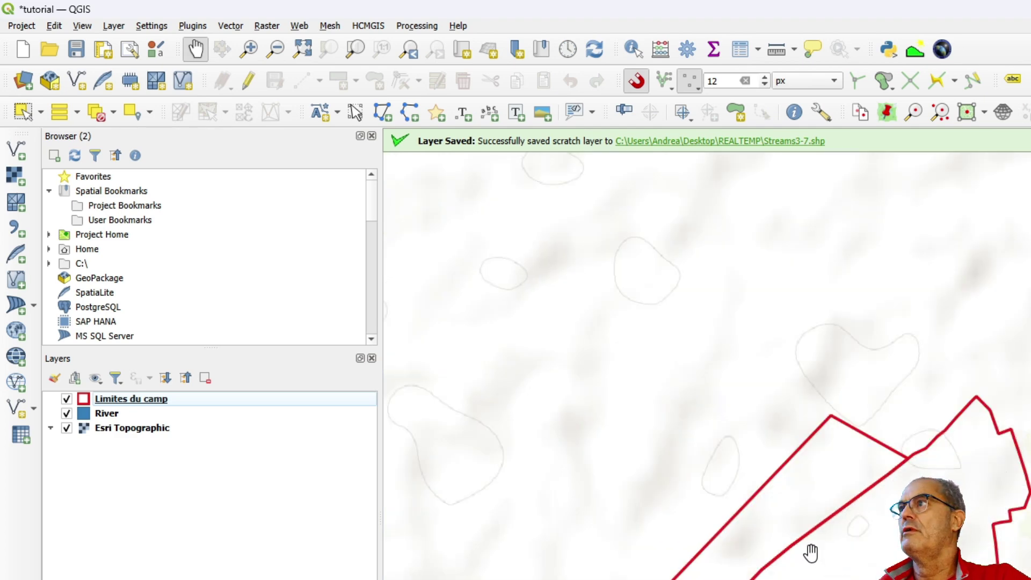
pyautogui.scroll(-2, 811, 552)
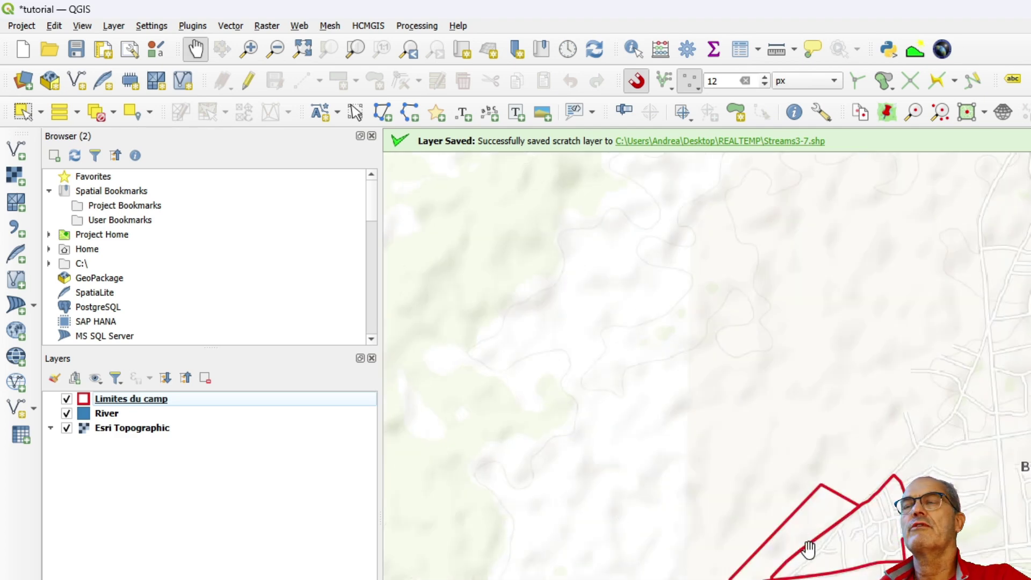
pyautogui.scroll(-2, 811, 553)
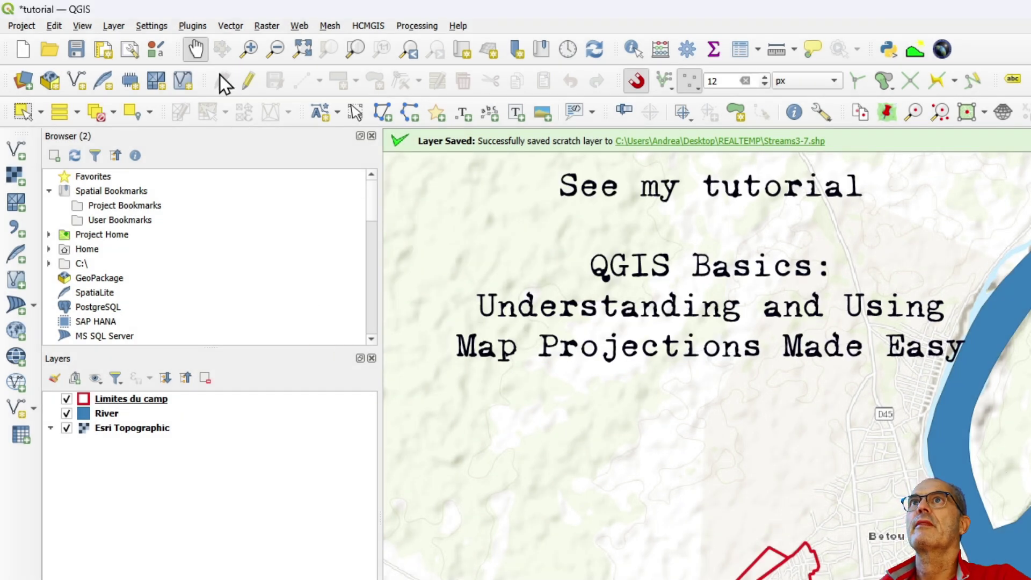
# Capture a point on the camp boundary with the Lat Lon Tools coordinate conversion and check its Standard UTM zone
pyautogui.click(193, 23)
pyautogui.moveTo(218, 100)
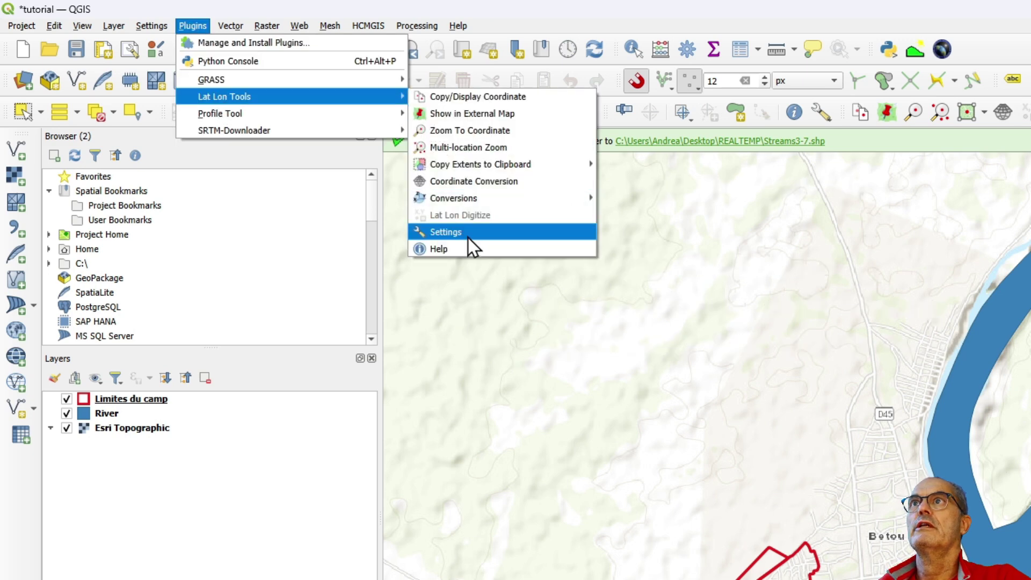
pyautogui.click(474, 181)
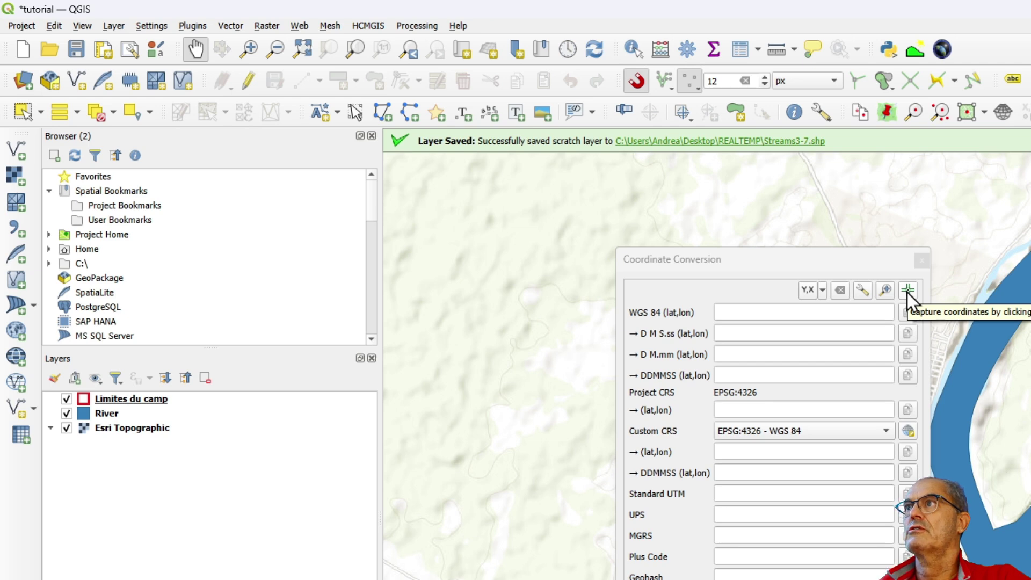
pyautogui.click(907, 290)
pyautogui.moveTo(857, 263); pyautogui.dragTo(612, 248)
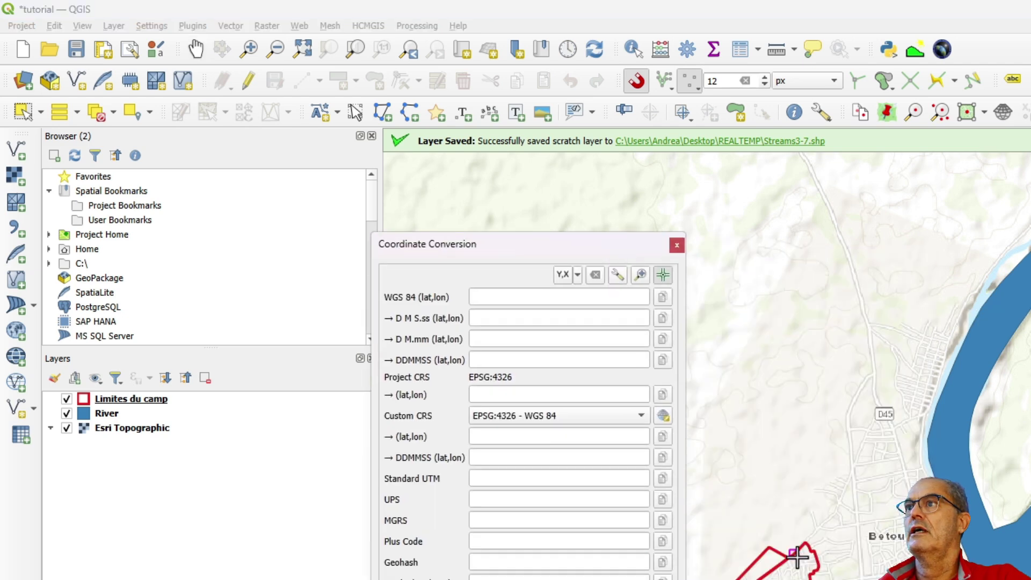
pyautogui.click(791, 562)
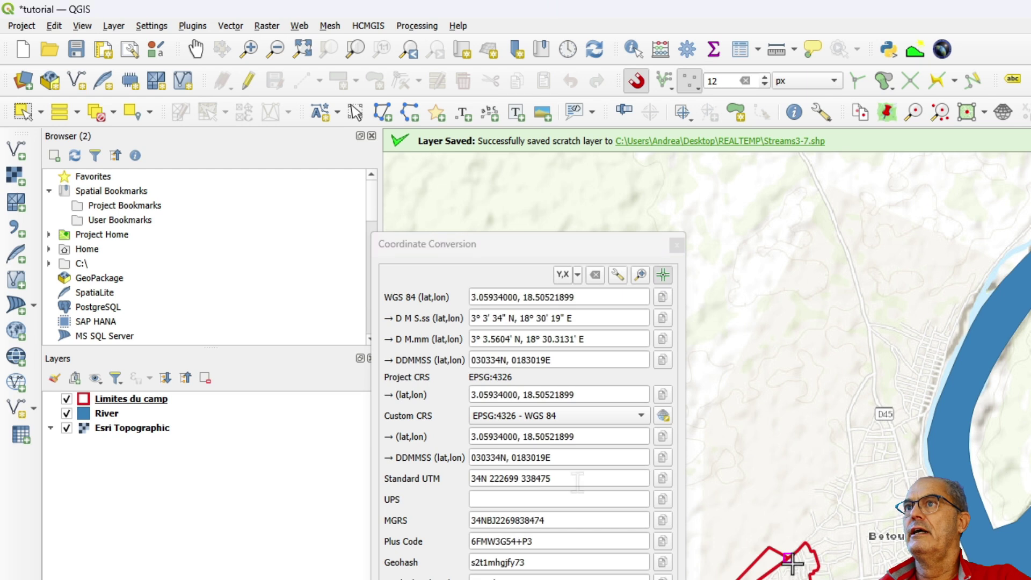
pyautogui.moveTo(576, 479); pyautogui.dragTo(468, 478)
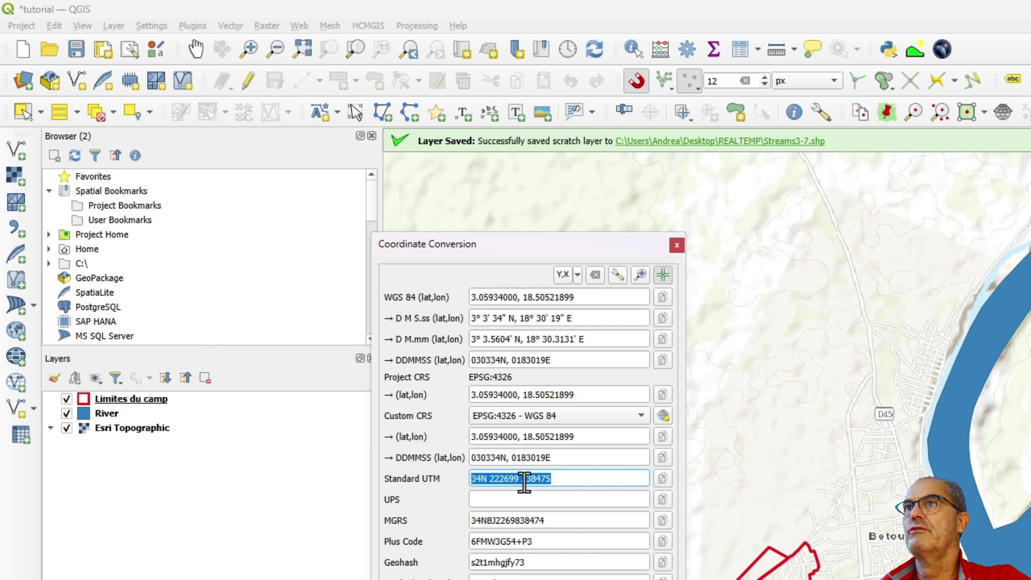
pyautogui.click(676, 245)
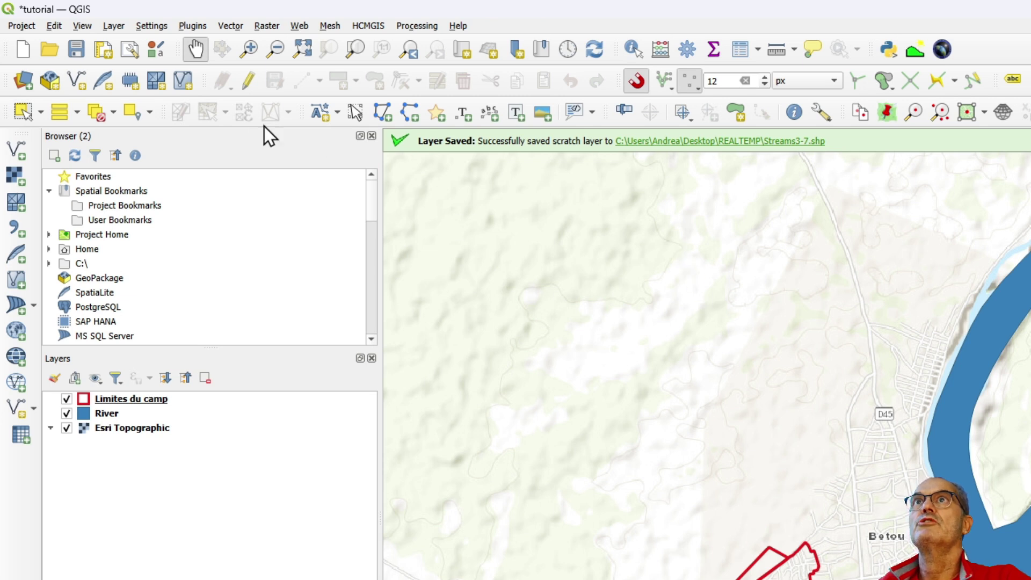
# Set the default CRS for both new projects and layers to EPSG:32634 - WGS 84 / UTM zone 34N
pyautogui.click(152, 25)
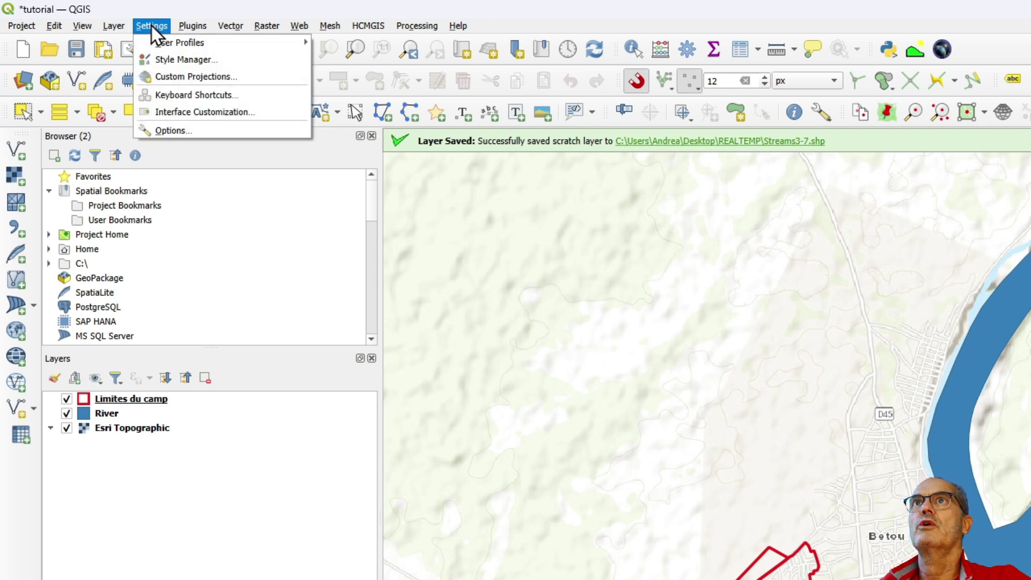
pyautogui.click(179, 130)
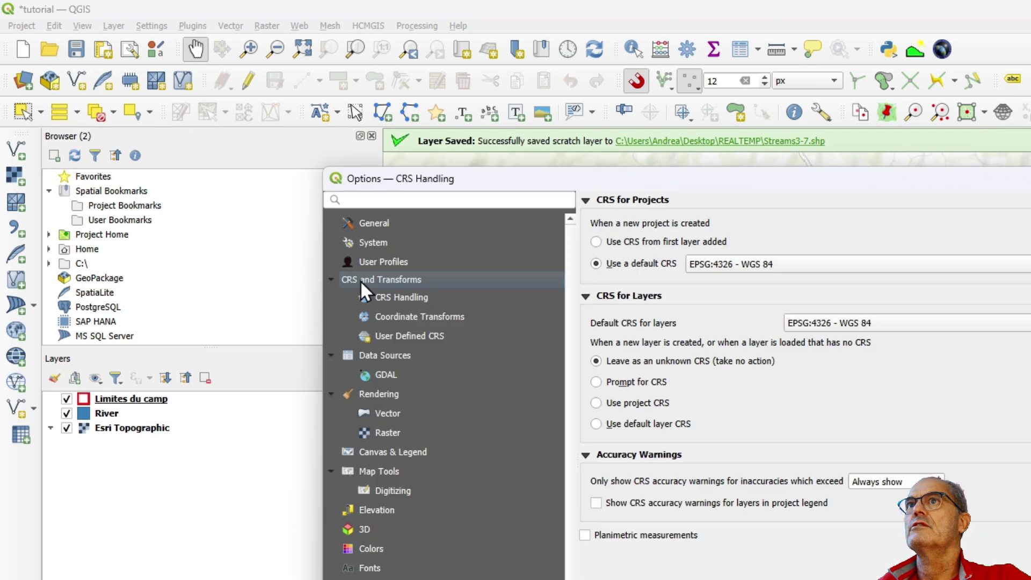
pyautogui.click(410, 296)
pyautogui.click(805, 263)
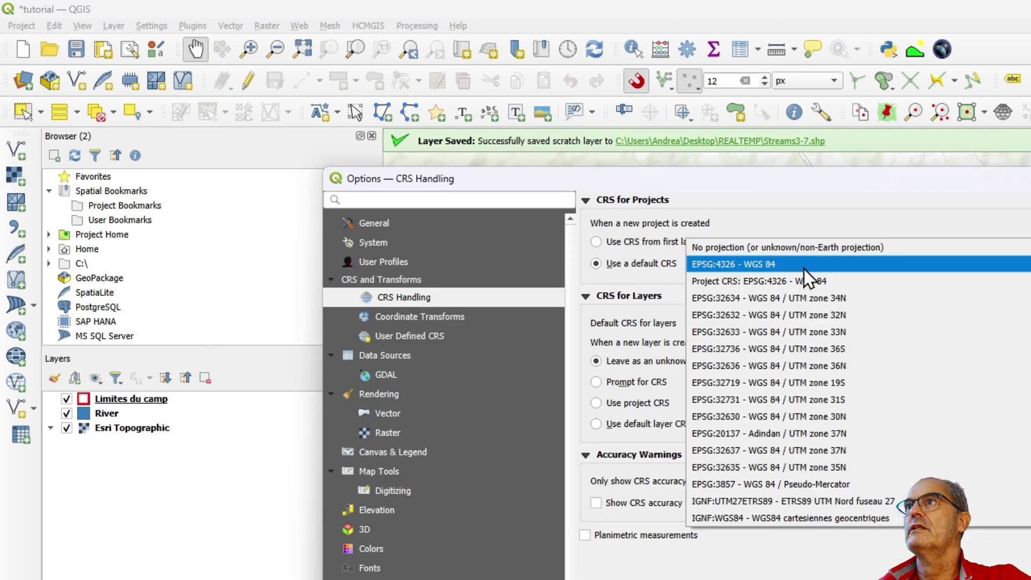
pyautogui.click(861, 303)
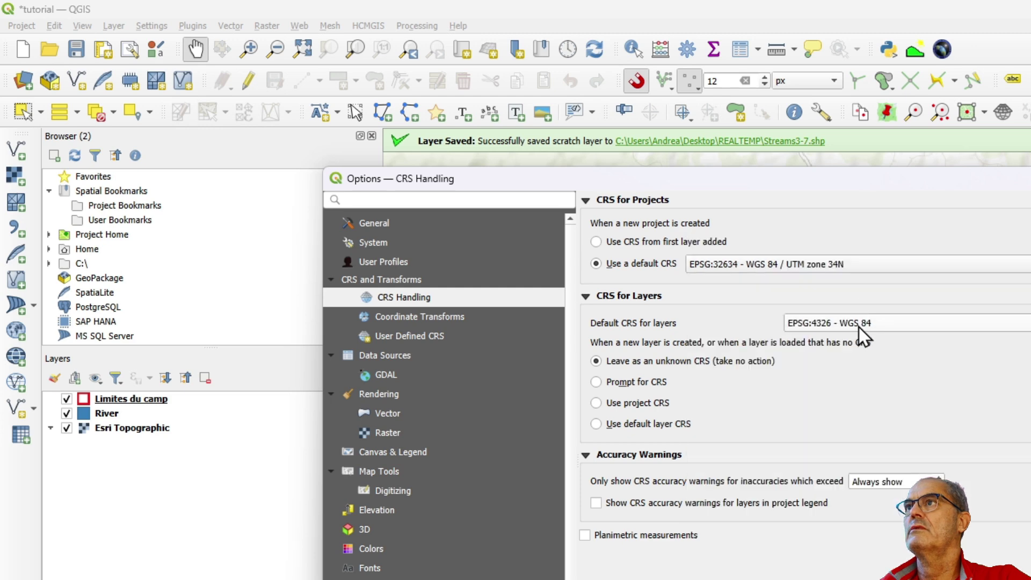
pyautogui.click(859, 328)
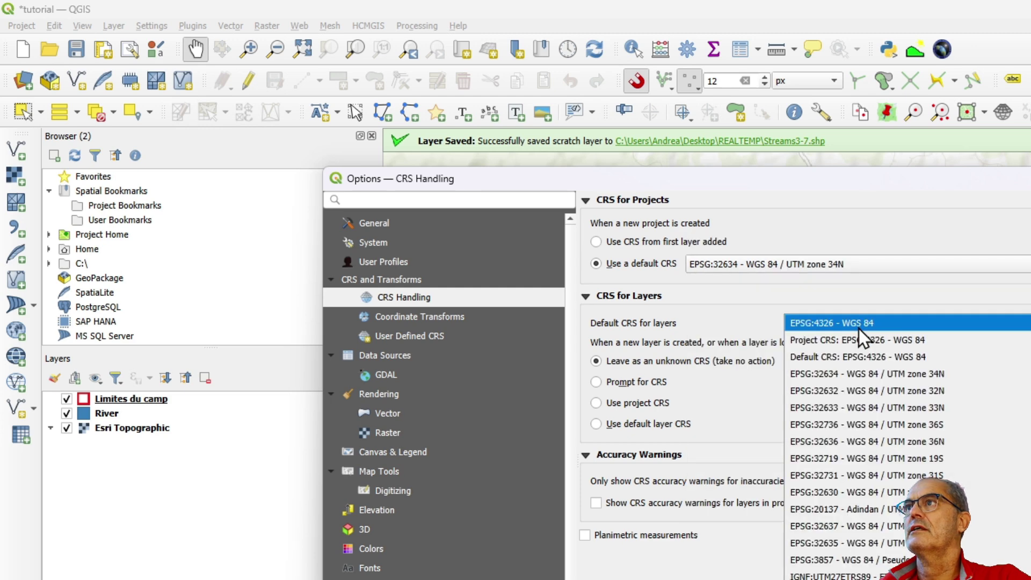
pyautogui.click(869, 375)
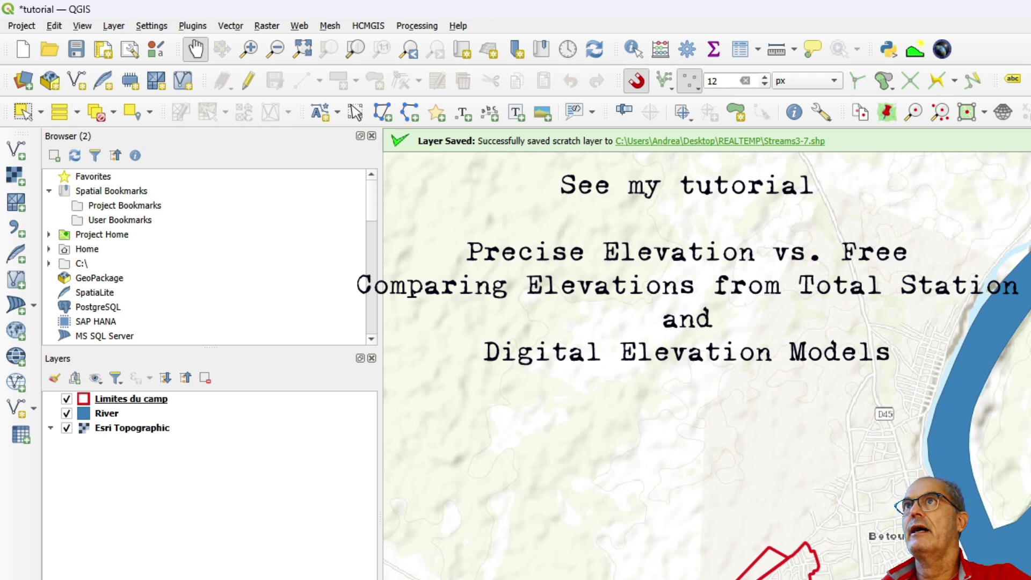
# Try to download the SRTM elevation tile for the current canvas extent with SRTM Downloader, cancelling the Earthdata login
pyautogui.click(192, 27)
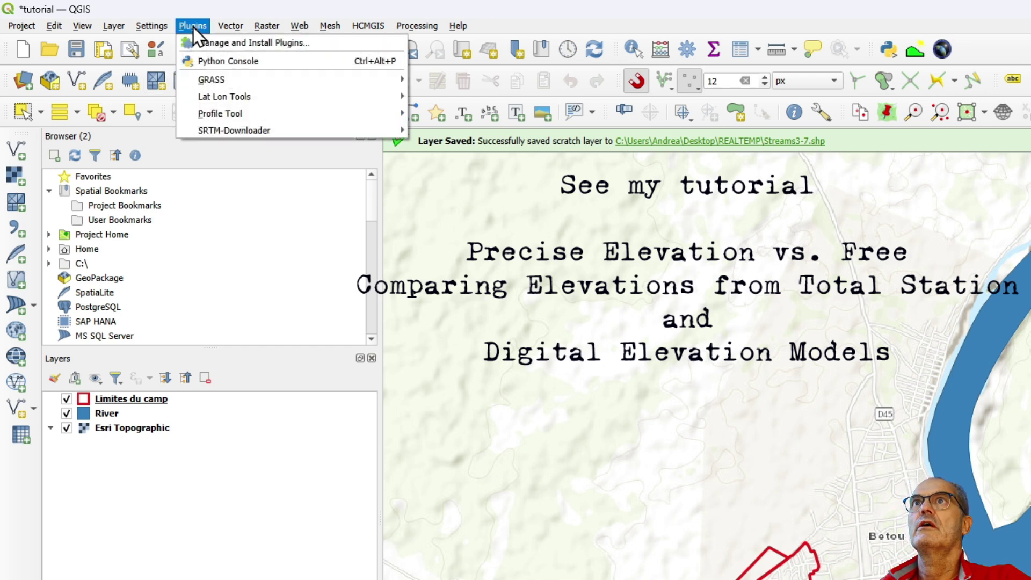
pyautogui.moveTo(234, 135)
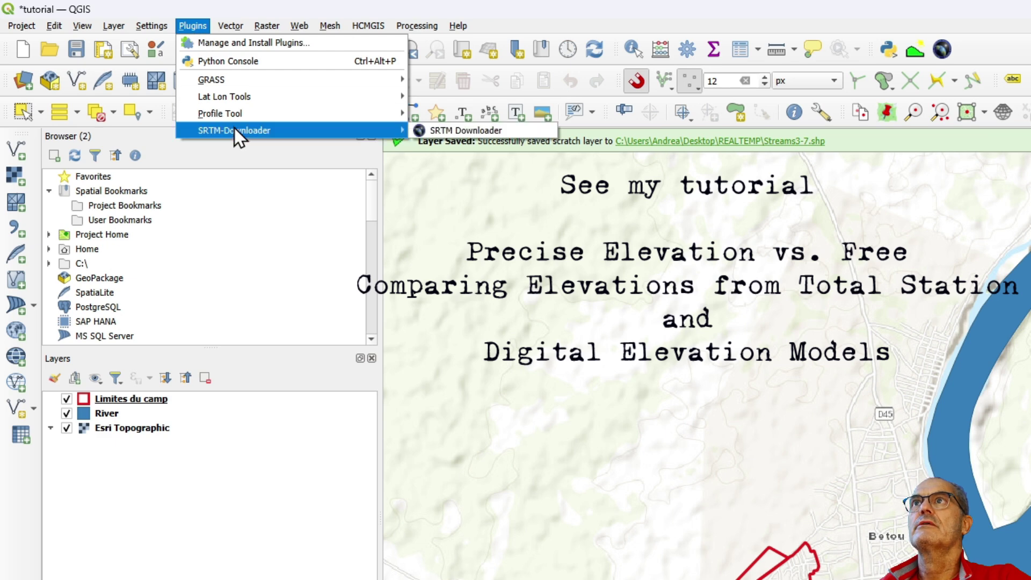
pyautogui.click(466, 130)
pyautogui.click(782, 270)
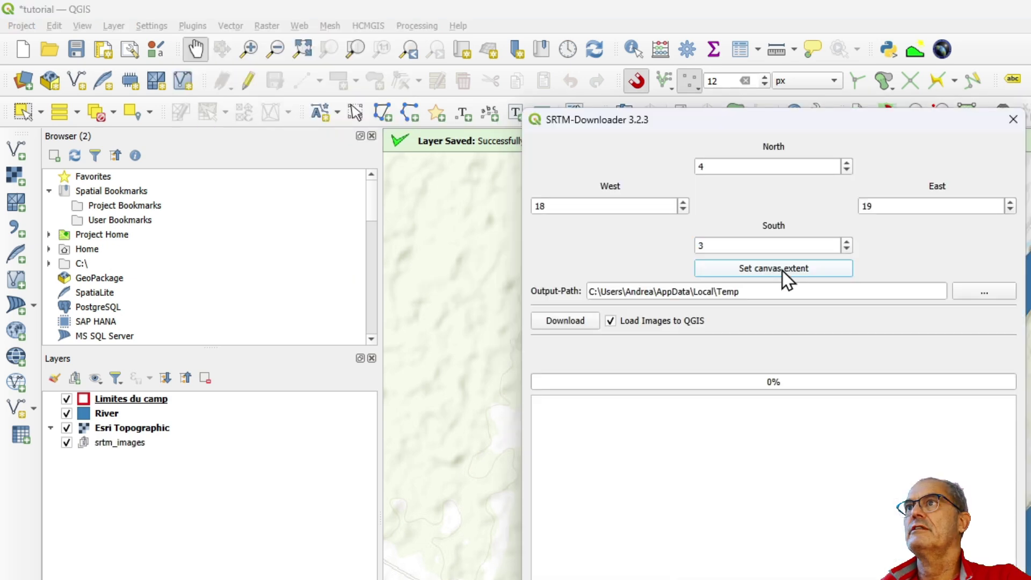
pyautogui.click(539, 323)
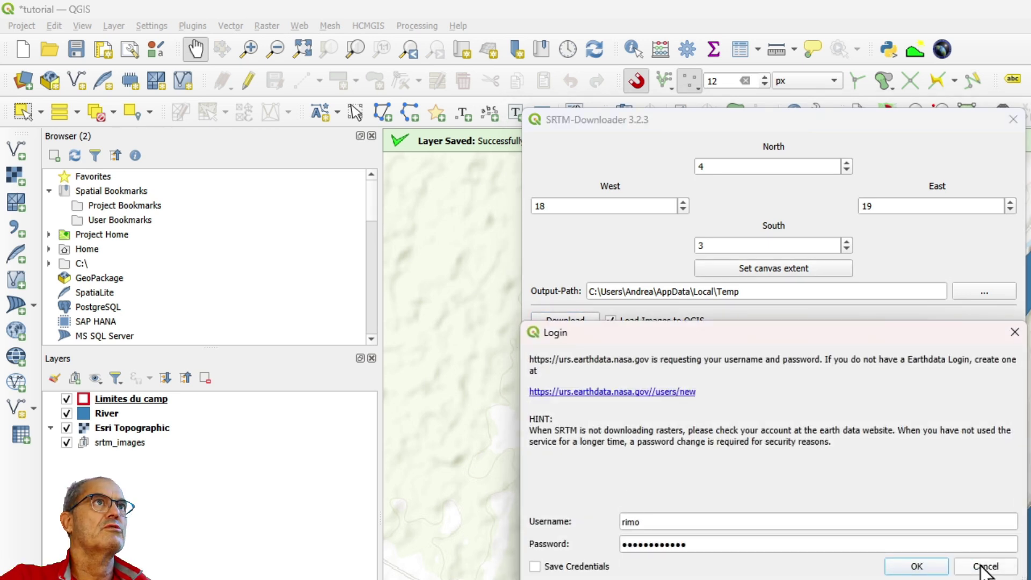
pyautogui.click(983, 566)
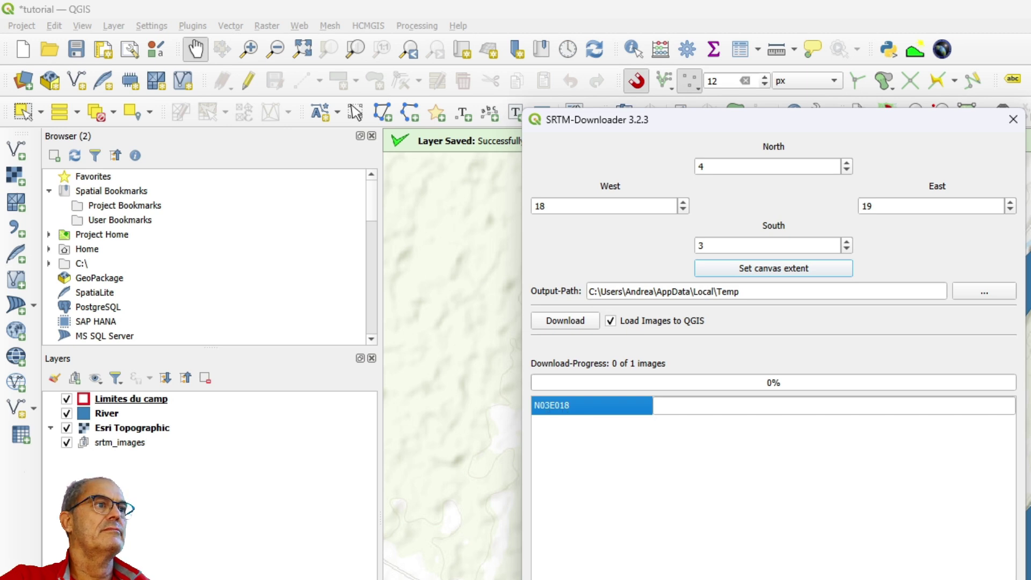
# Remove the srtm_images group from the project's layers
pyautogui.click(121, 442)
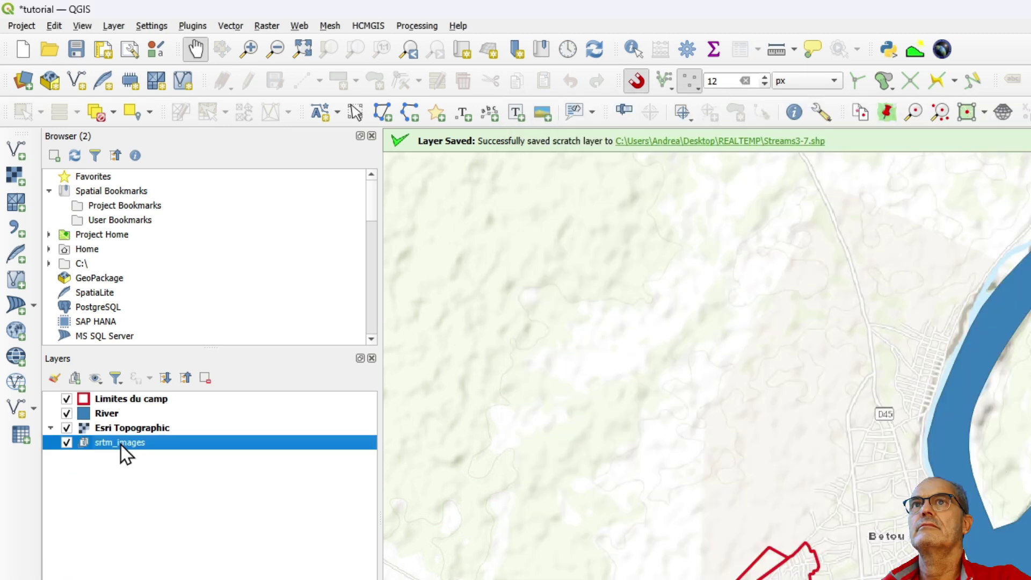
pyautogui.rightClick(121, 445)
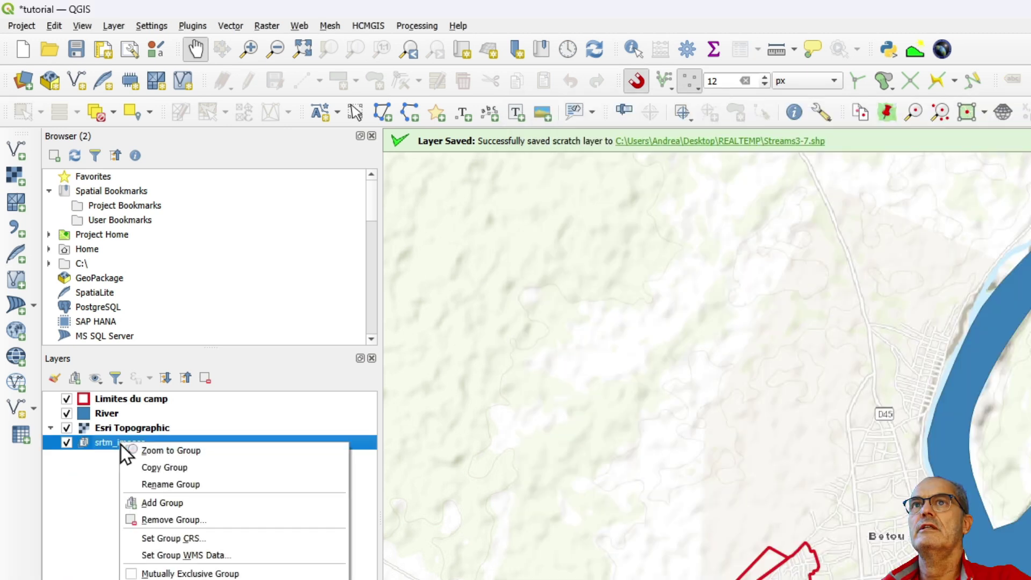
pyautogui.click(166, 521)
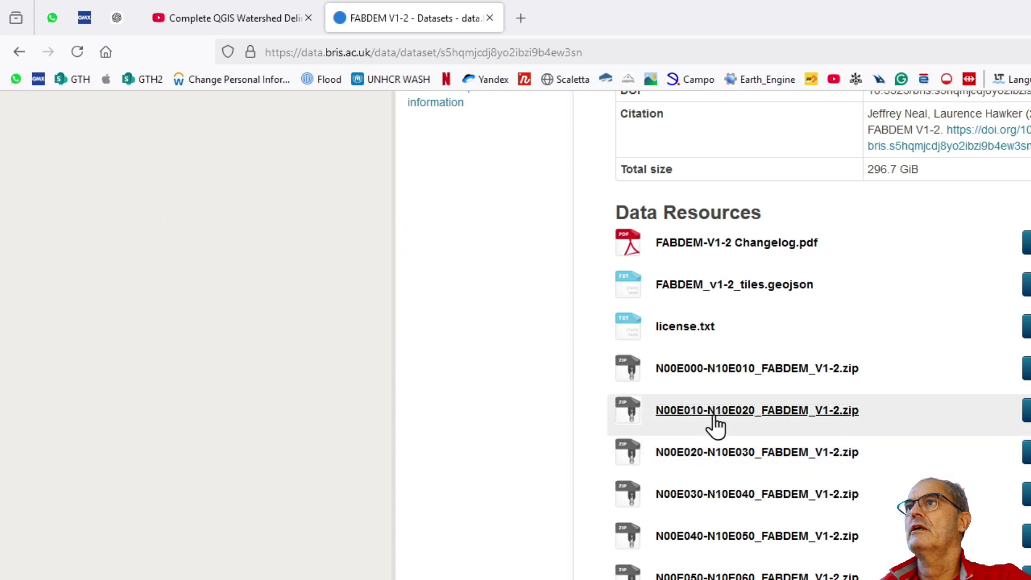
# Download N00E010-N10E020_FABDEM_V1-2.zip from the FABDEM dataset page in the browser and extract it directly into the Downloads folder
pyautogui.click(700, 412)
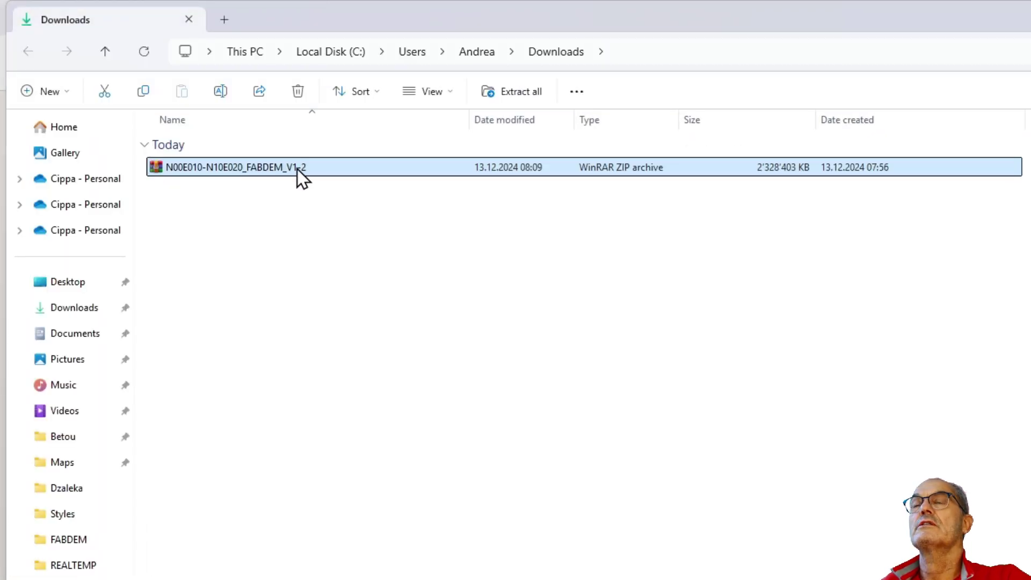
pyautogui.rightClick(305, 167)
pyautogui.moveTo(390, 468)
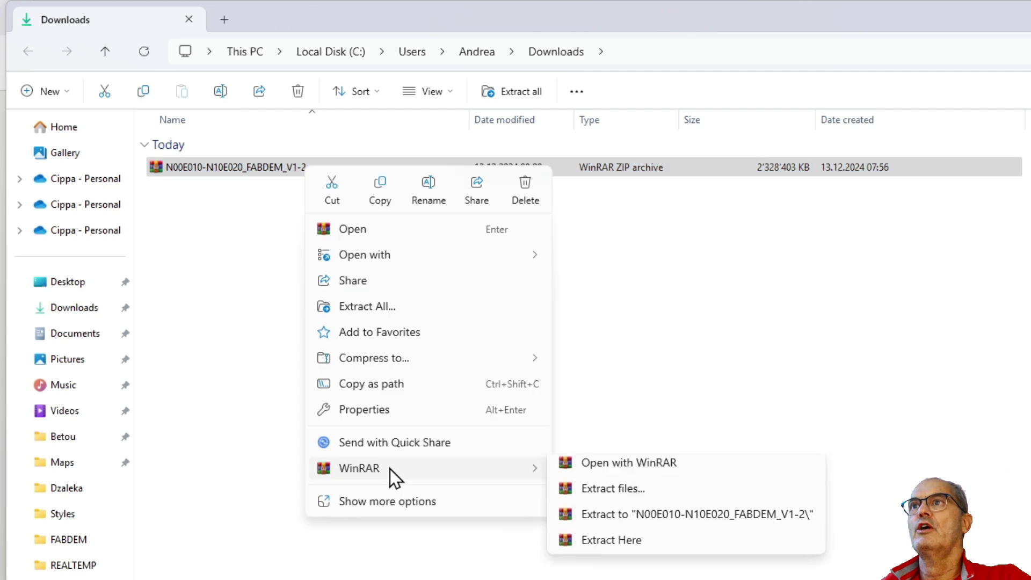
pyautogui.click(644, 551)
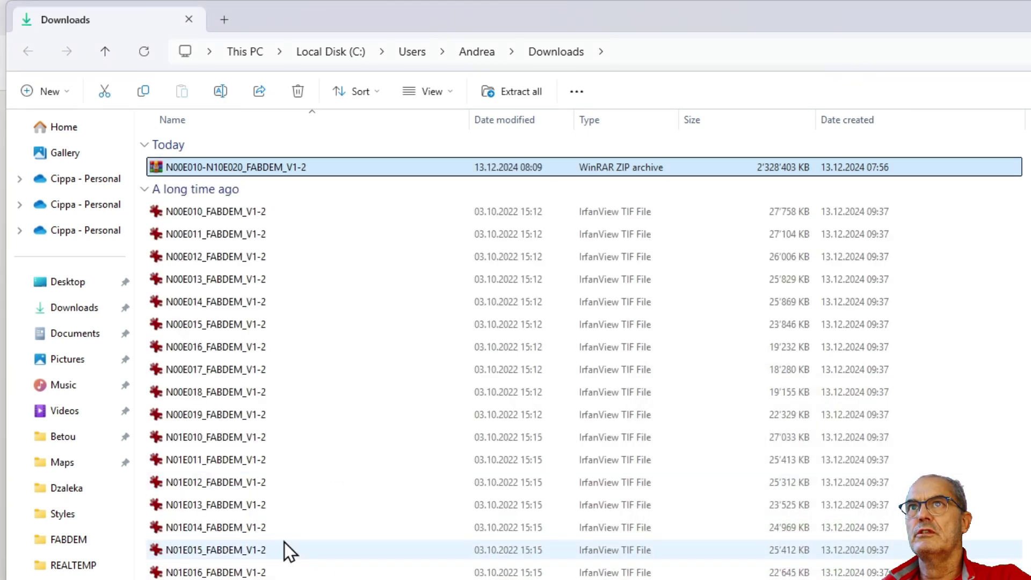
# Locate the N03E018_FABDEM_V1-2 tile among the extracted files in the Downloads folder
pyautogui.scroll(-1, 205, 564)
pyautogui.scroll(-2, 206, 570)
pyautogui.scroll(-6, 206, 571)
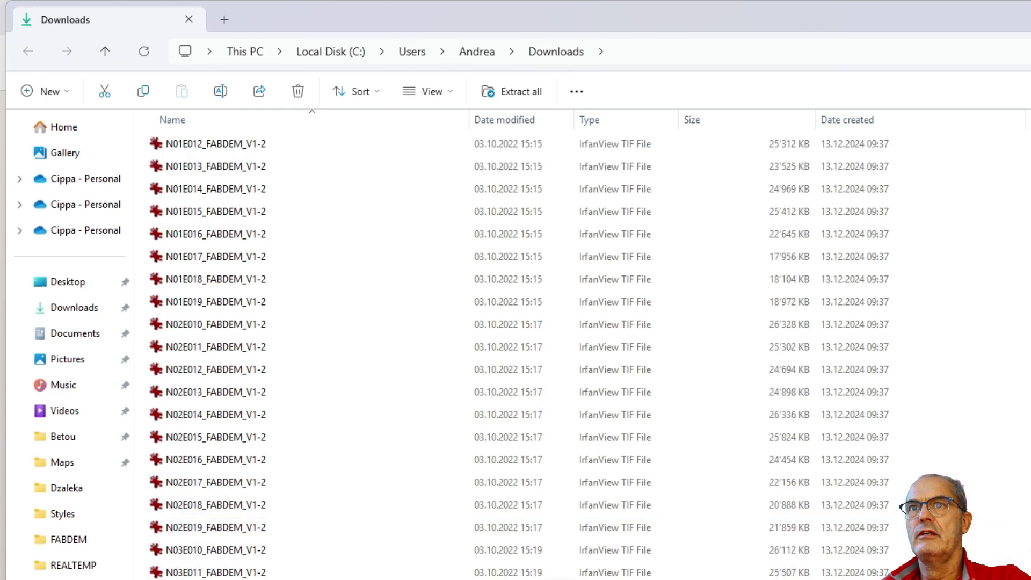
pyautogui.click(179, 462)
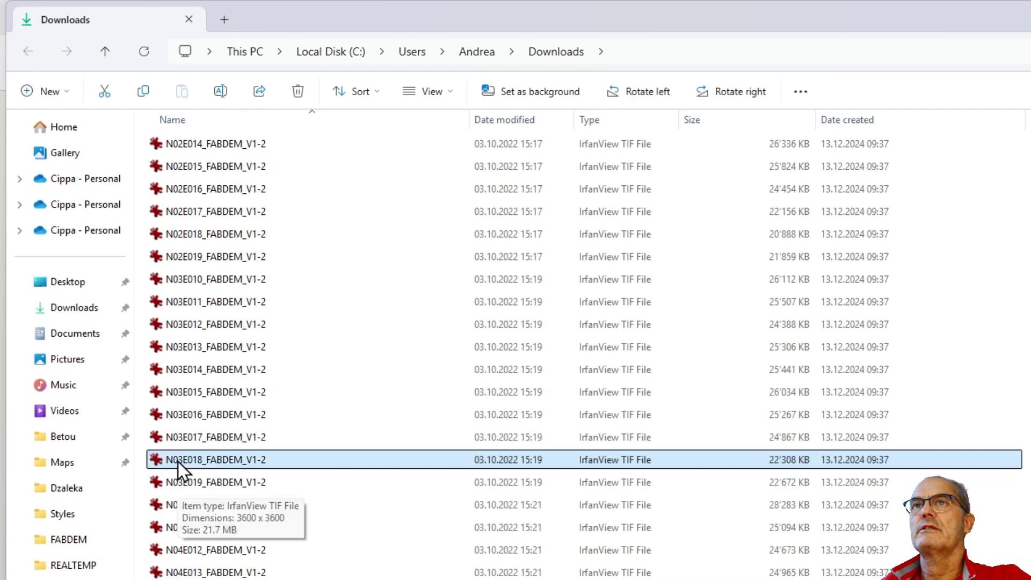
# Find the N03E018_FABDEM_V1-2_Betou raster in the GIS Database's Congo FABDEM folder
pyautogui.click(75, 540)
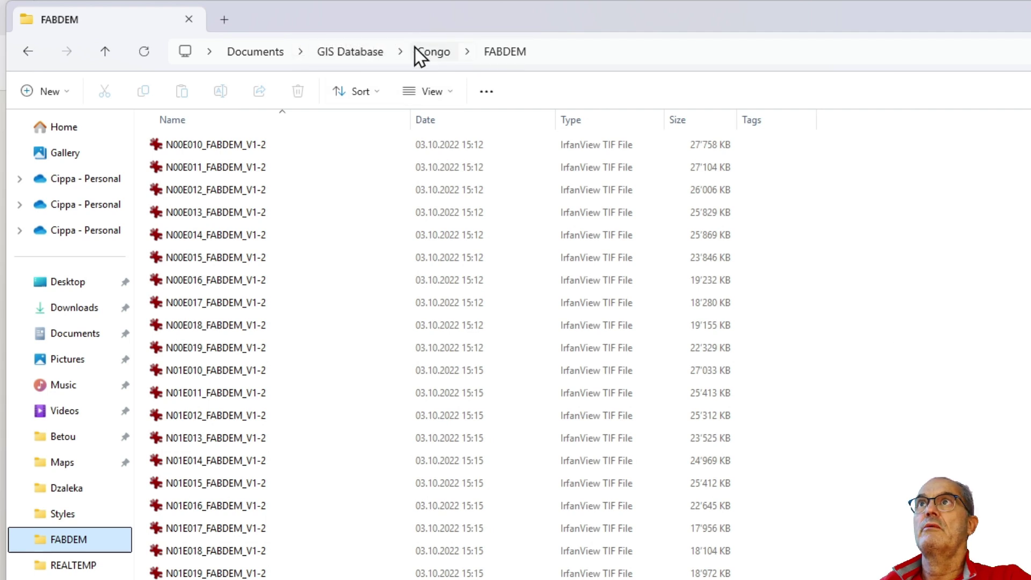
pyautogui.scroll(-12, 299, 440)
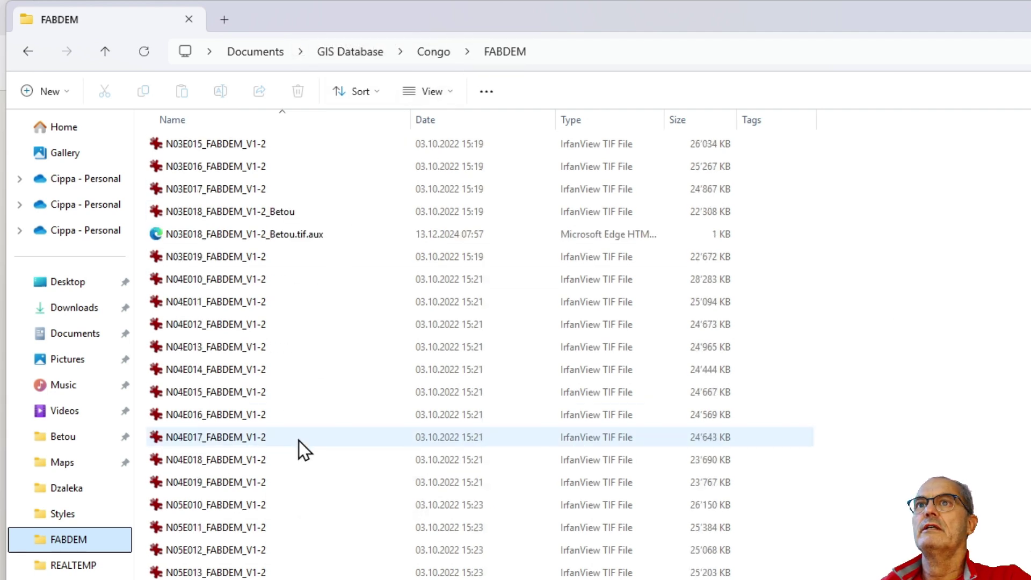
pyautogui.scroll(1, 298, 441)
pyautogui.scroll(1, 298, 440)
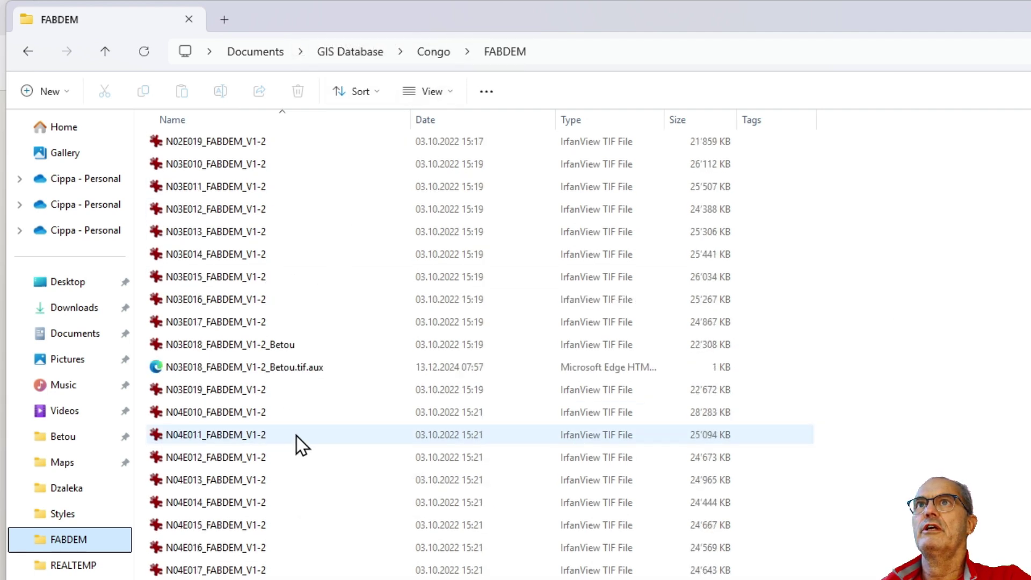
pyautogui.click(173, 349)
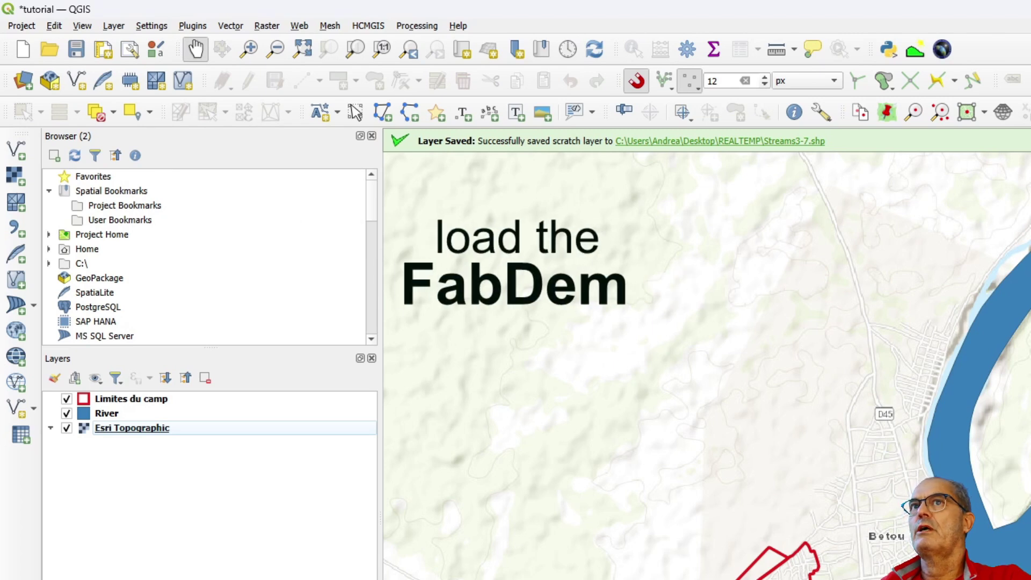
# Load the N03E018_FABDEM_V1-2_Betou raster from the GIS Database's Congo FABDEM folder into the project
pyautogui.click(14, 177)
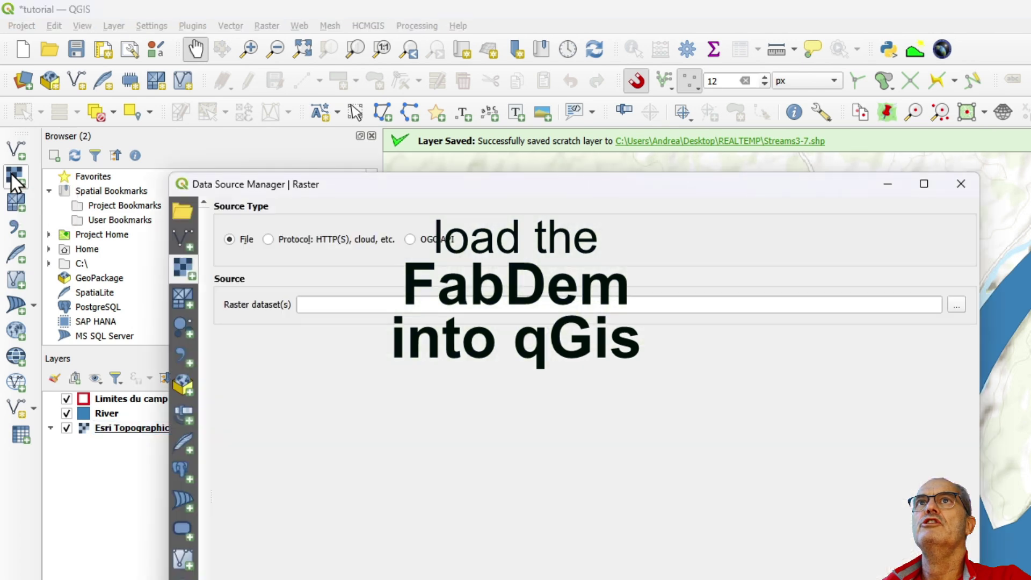
pyautogui.click(957, 306)
pyautogui.scroll(-3, 276, 511)
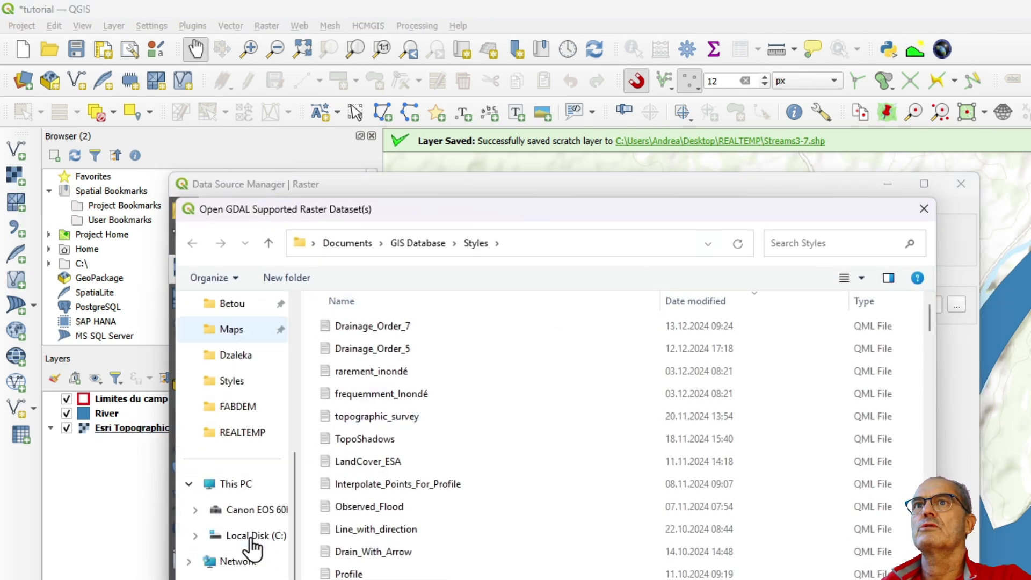
pyautogui.click(239, 409)
pyautogui.scroll(-11, 473, 376)
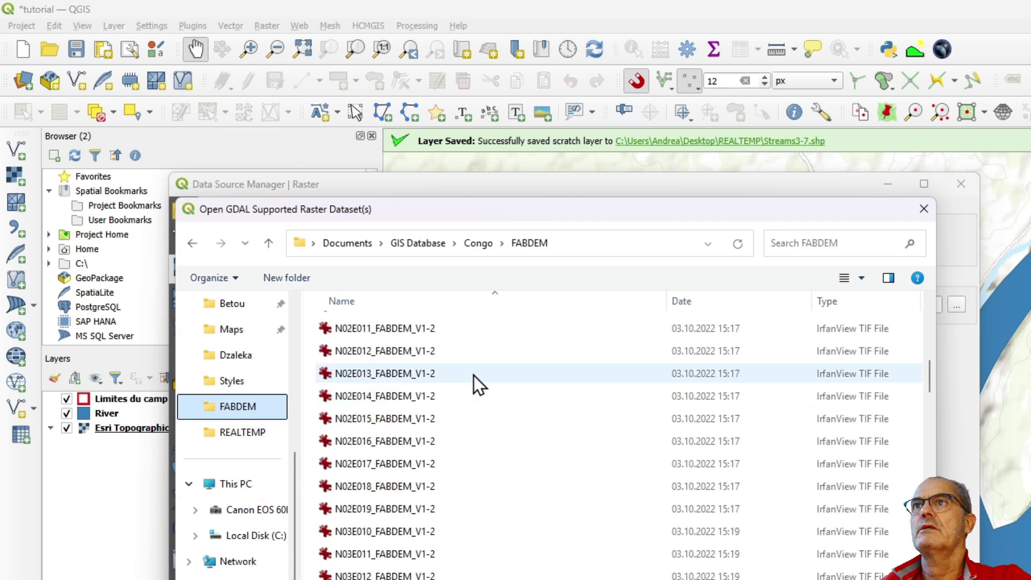
pyautogui.scroll(1, 474, 375)
pyautogui.click(410, 505)
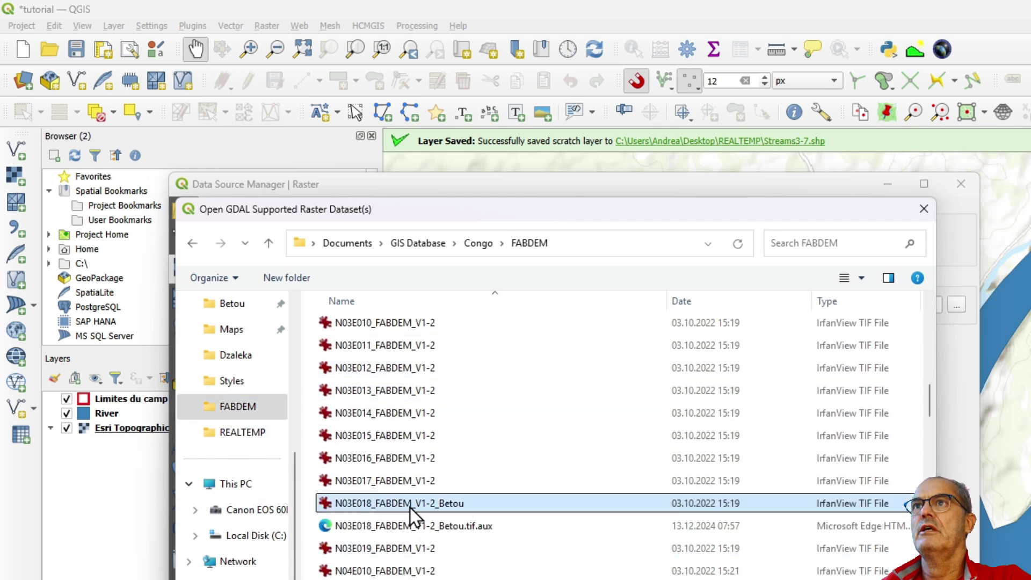
pyautogui.press('Return')
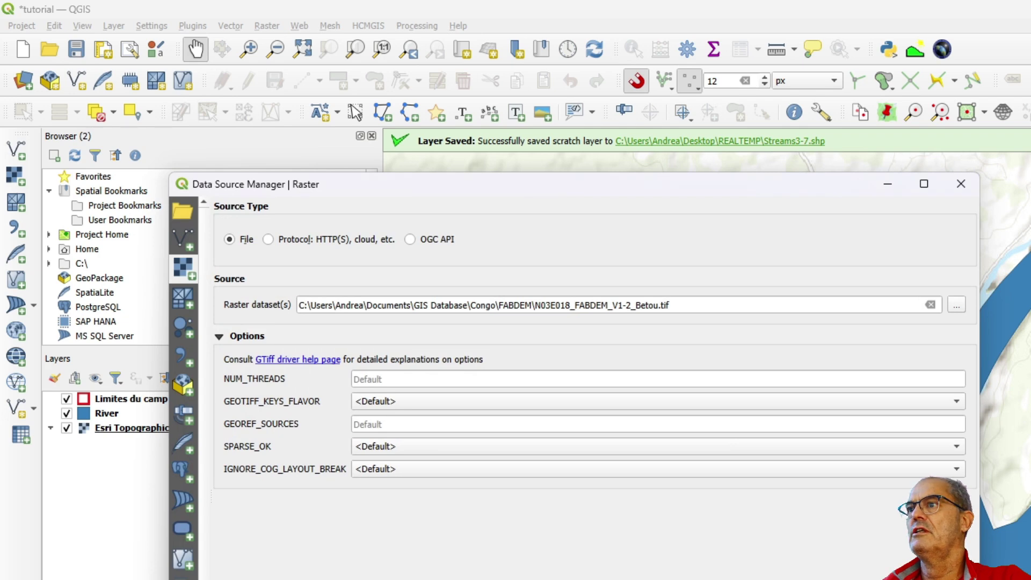
pyautogui.press('Escape')
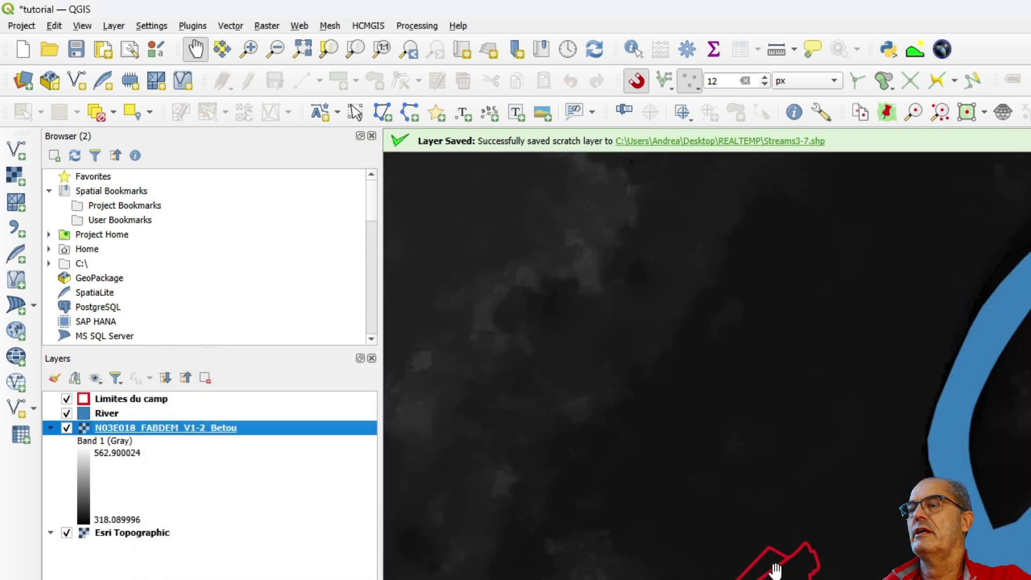
# Examine the loaded FABDEM raster's coverage on the map and frame the area around the camp and river
pyautogui.scroll(3, 775, 570)
pyautogui.scroll(-3, 775, 571)
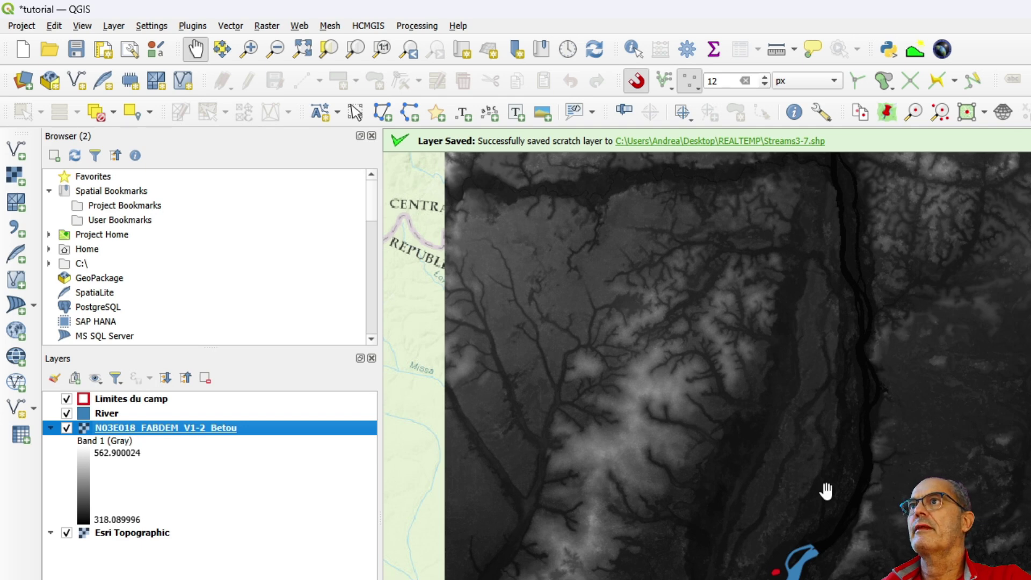
pyautogui.scroll(-2, 826, 487)
pyautogui.moveTo(816, 451); pyautogui.dragTo(824, 570)
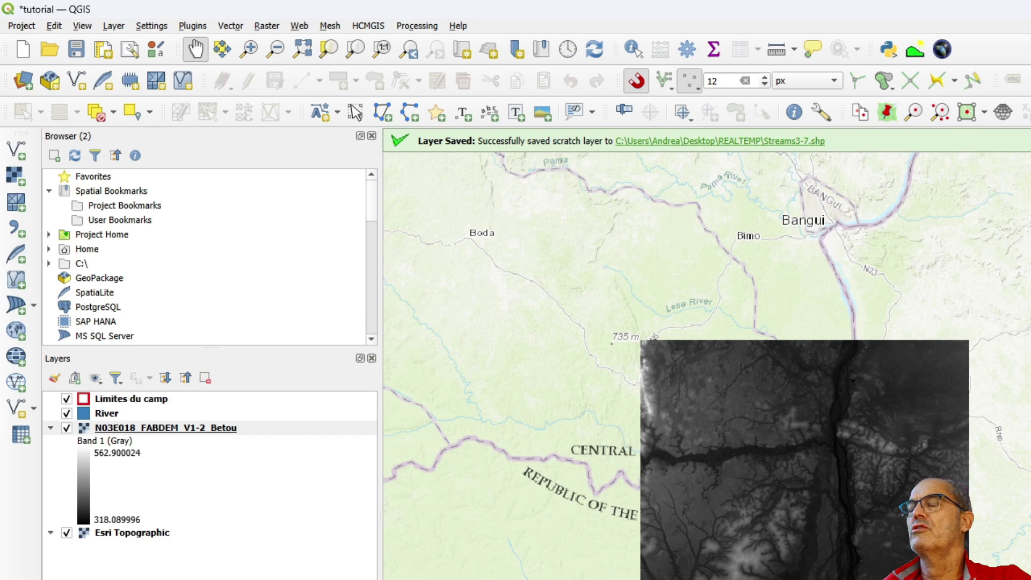
pyautogui.scroll(2, 825, 524)
pyautogui.scroll(2, 824, 524)
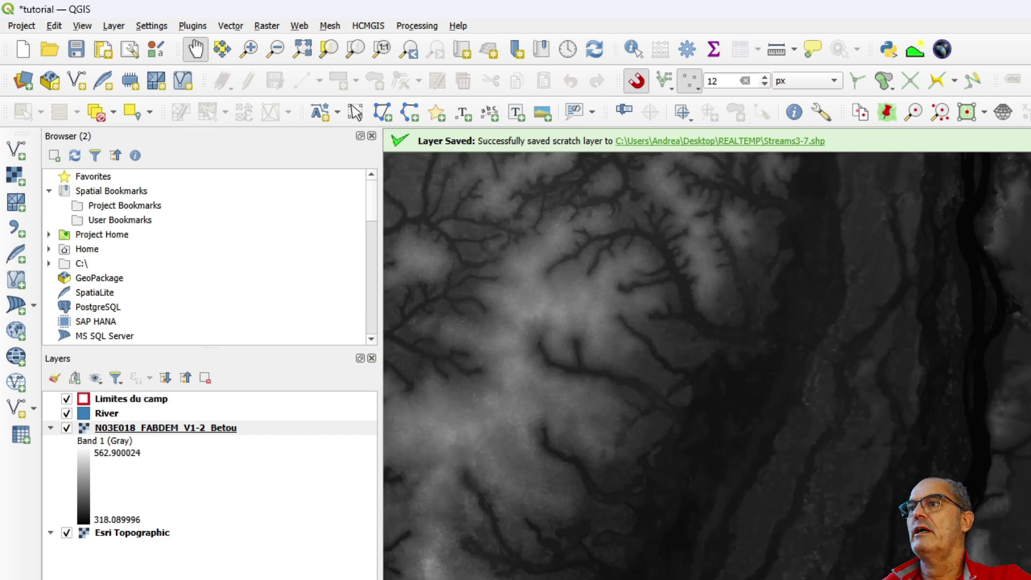
pyautogui.scroll(2, 824, 524)
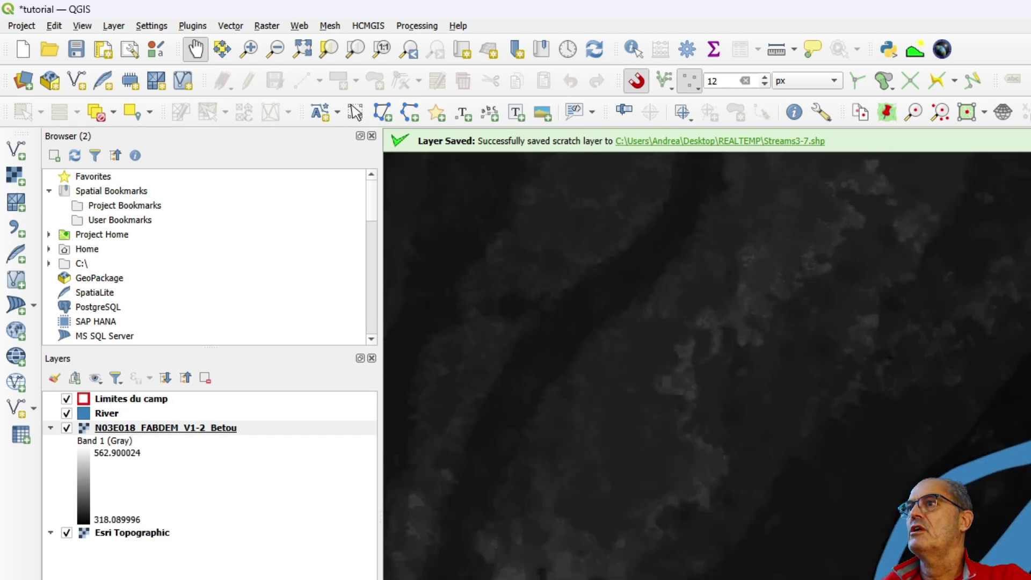
pyautogui.scroll(2, 825, 524)
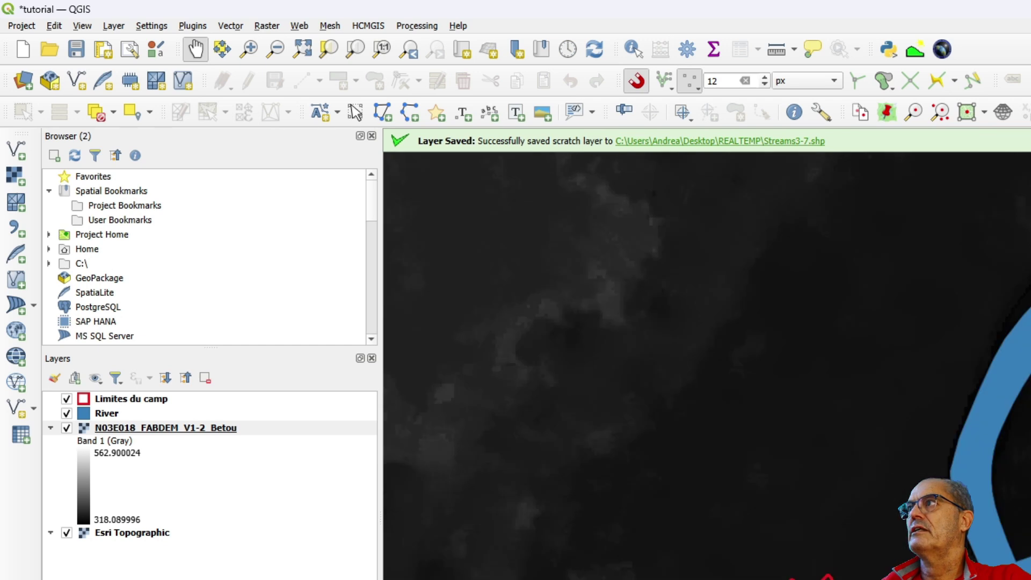
pyautogui.moveTo(699, 430); pyautogui.dragTo(758, 367)
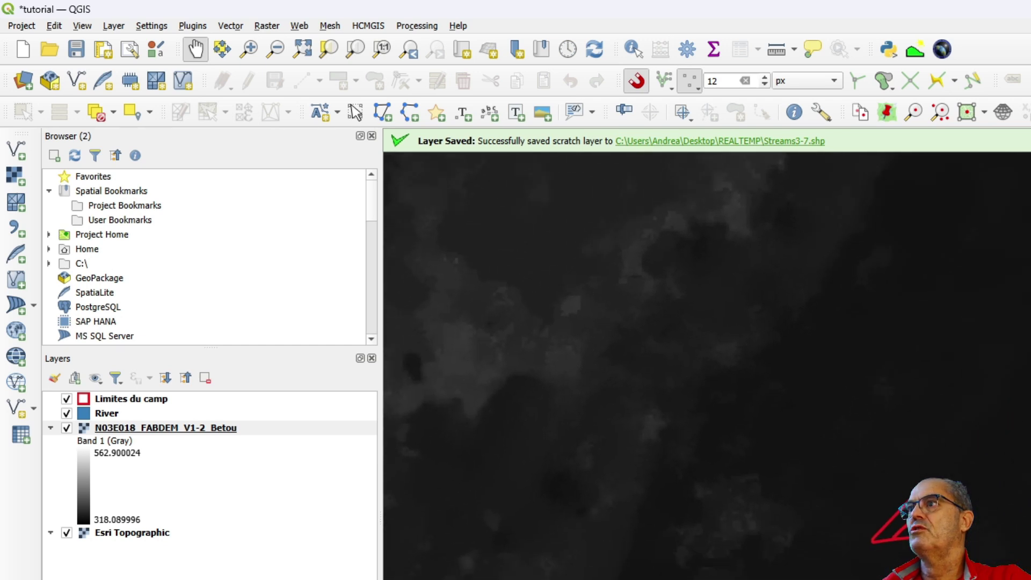
pyautogui.scroll(2, 882, 573)
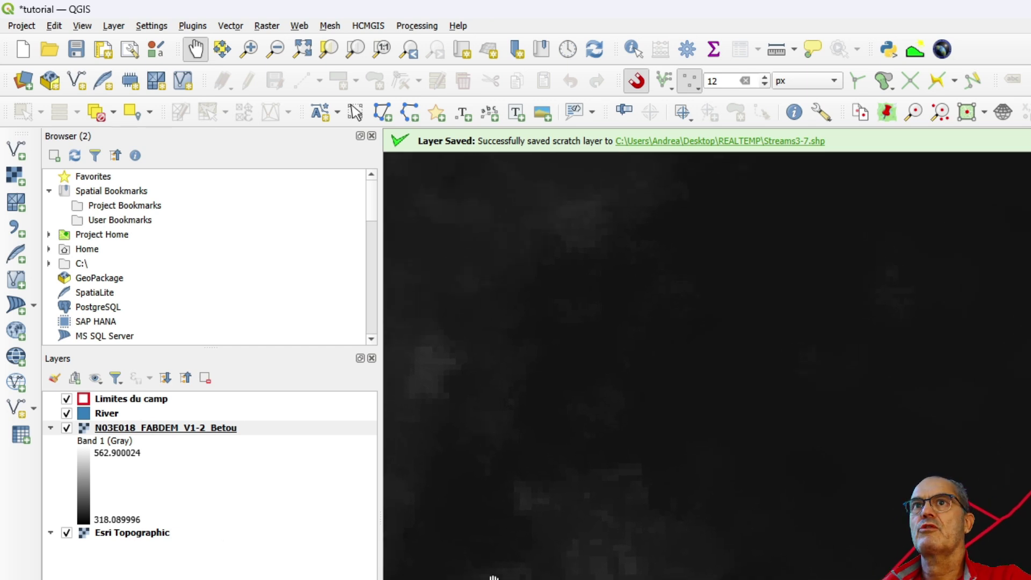
# Hide the Esri Topographic layer and clip the N03E018_FABDEM_V1-2_Betou raster to the current map canvas extent
pyautogui.click(66, 533)
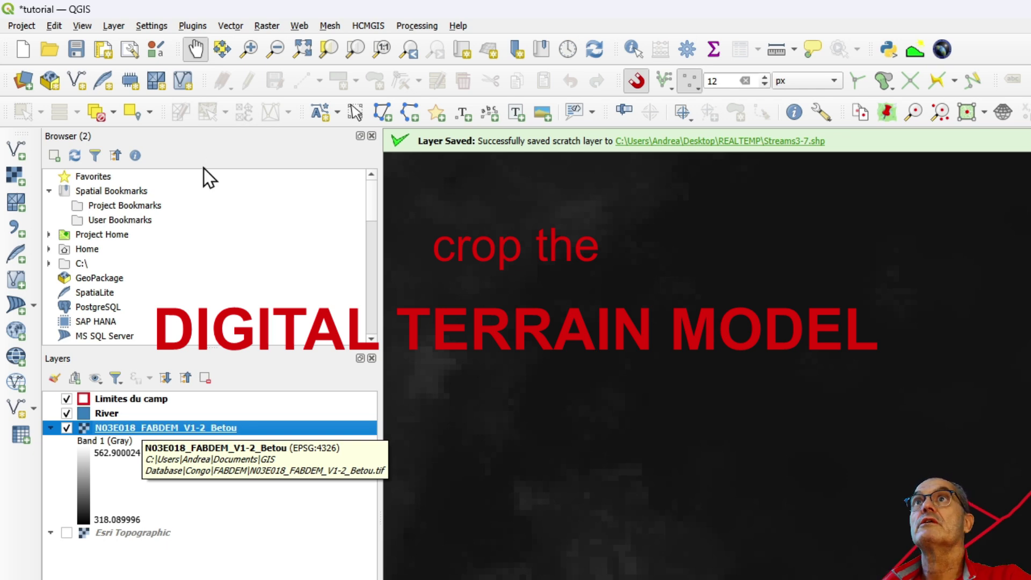
pyautogui.click(267, 26)
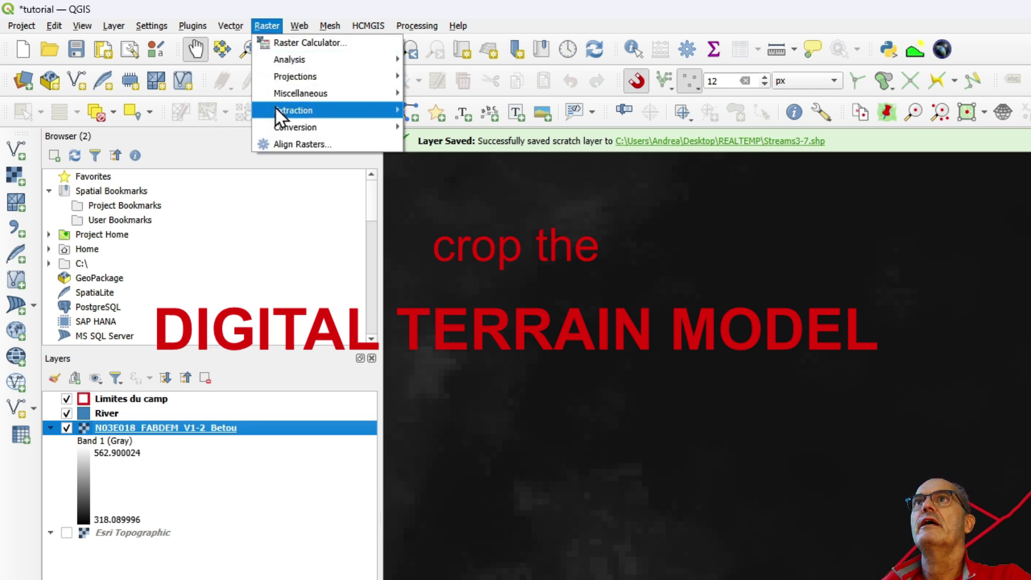
pyautogui.moveTo(276, 108)
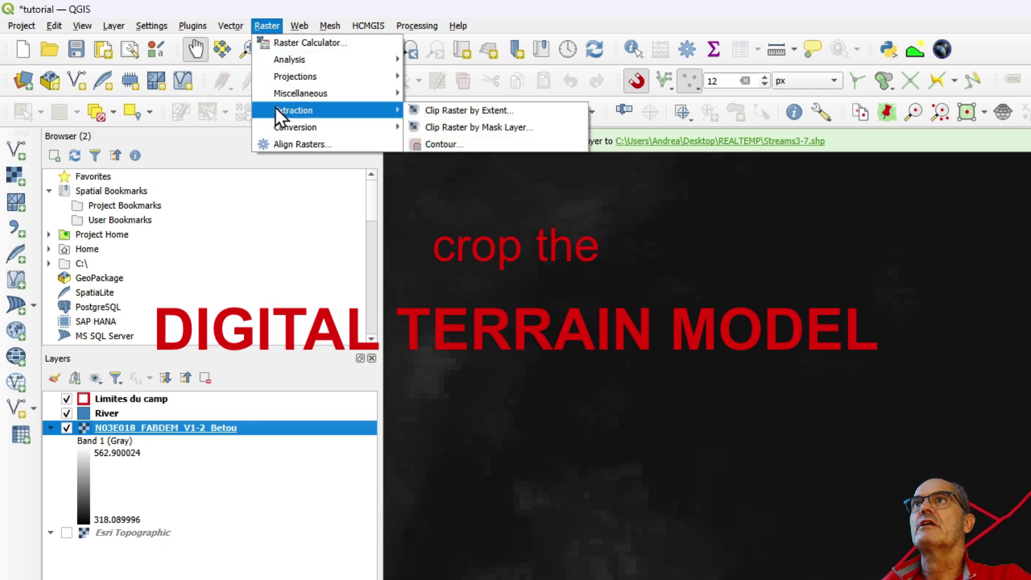
pyautogui.click(414, 111)
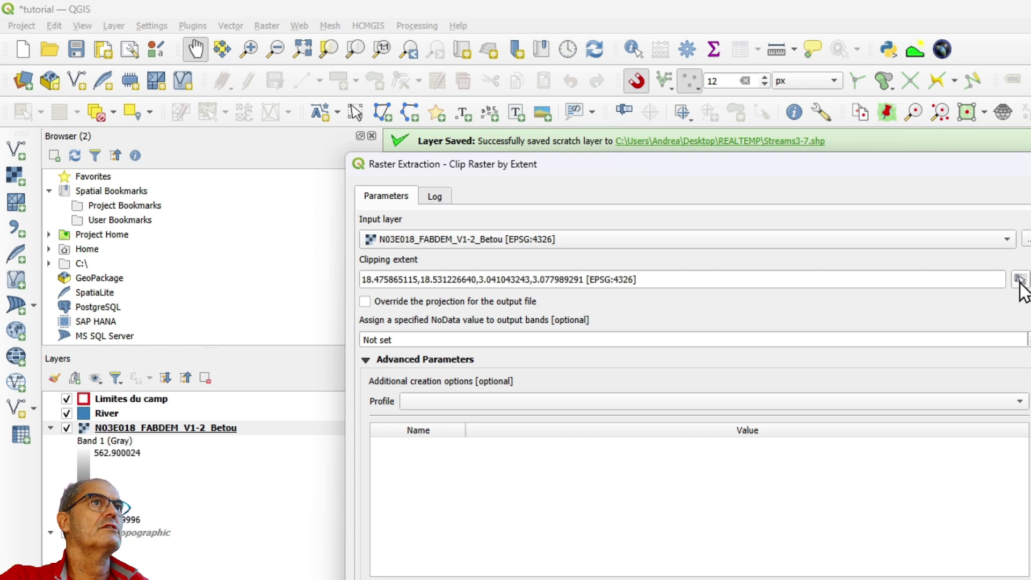
pyautogui.click(702, 283)
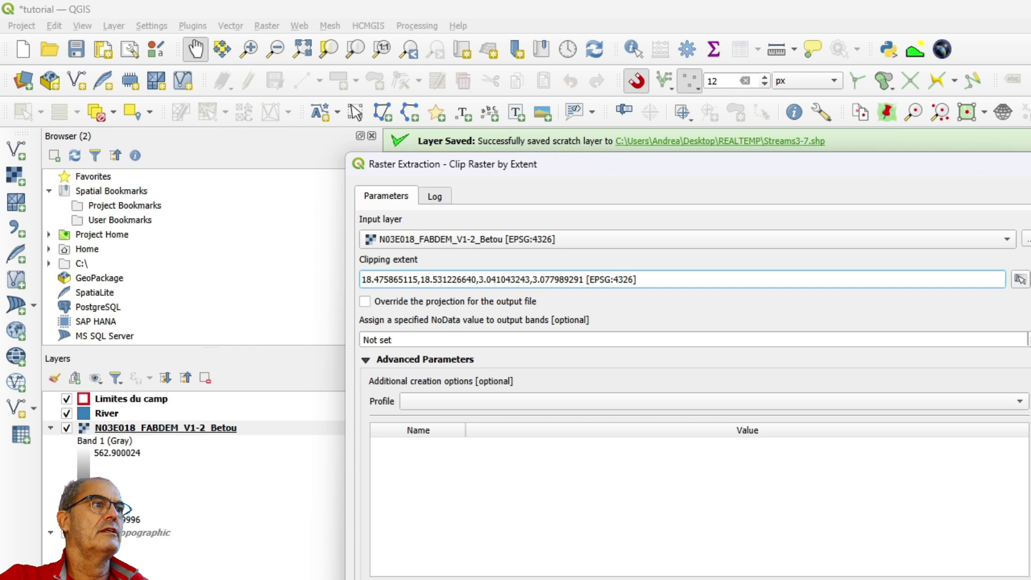
pyautogui.press('Return')
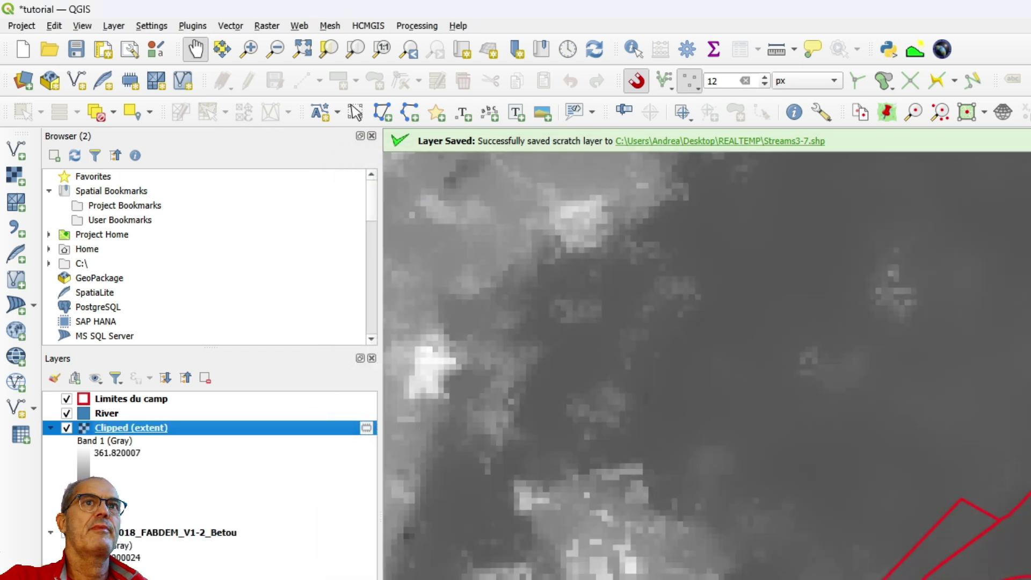
# Remove the original N03E018_FABDEM_V1-2_Betou layer from the project and check the coverage of the clipped raster
pyautogui.click(133, 530)
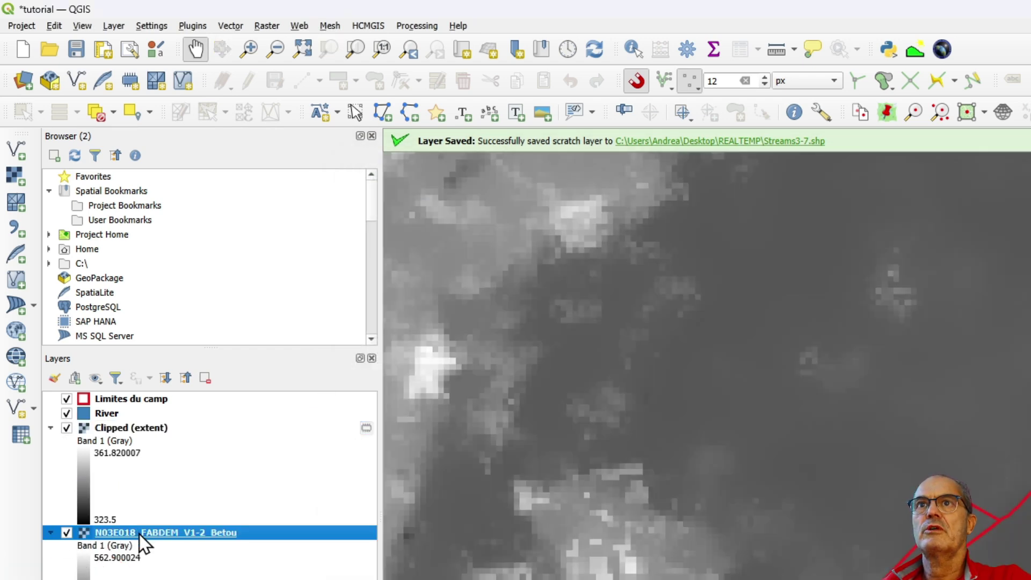
pyautogui.rightClick(138, 533)
pyautogui.hotkey('ctrl', 'd')
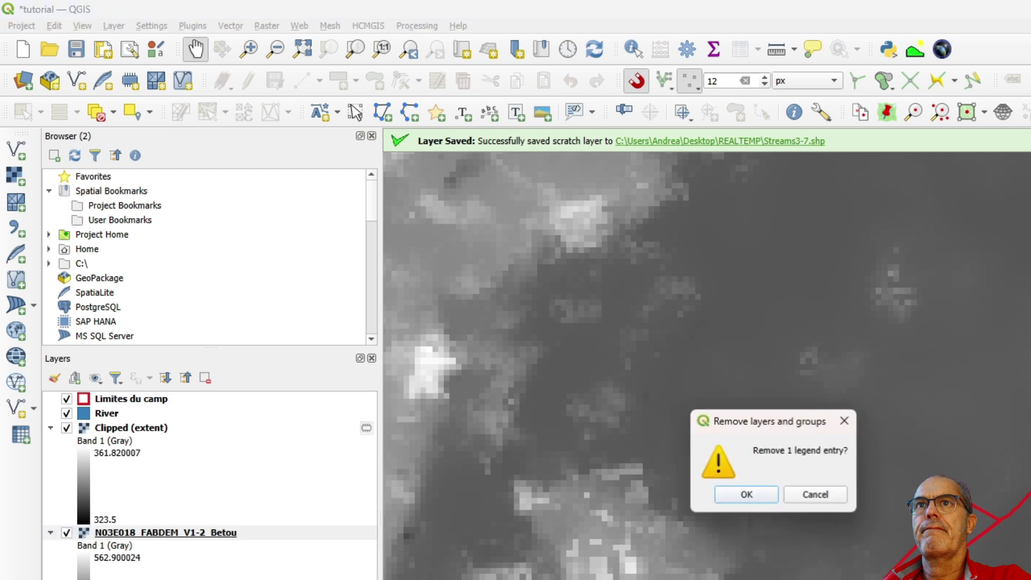
pyautogui.click(745, 493)
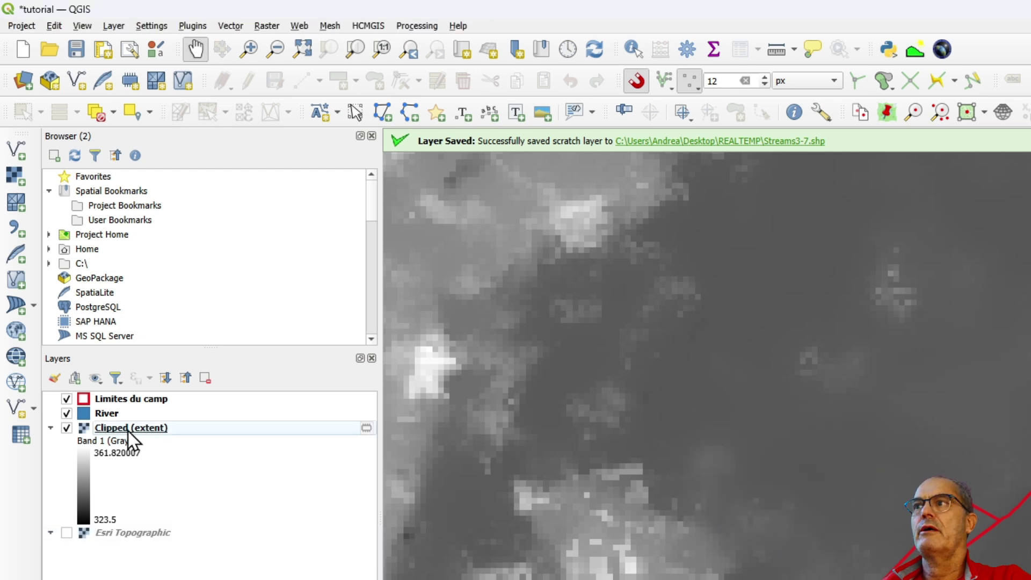
pyautogui.scroll(-1, 617, 505)
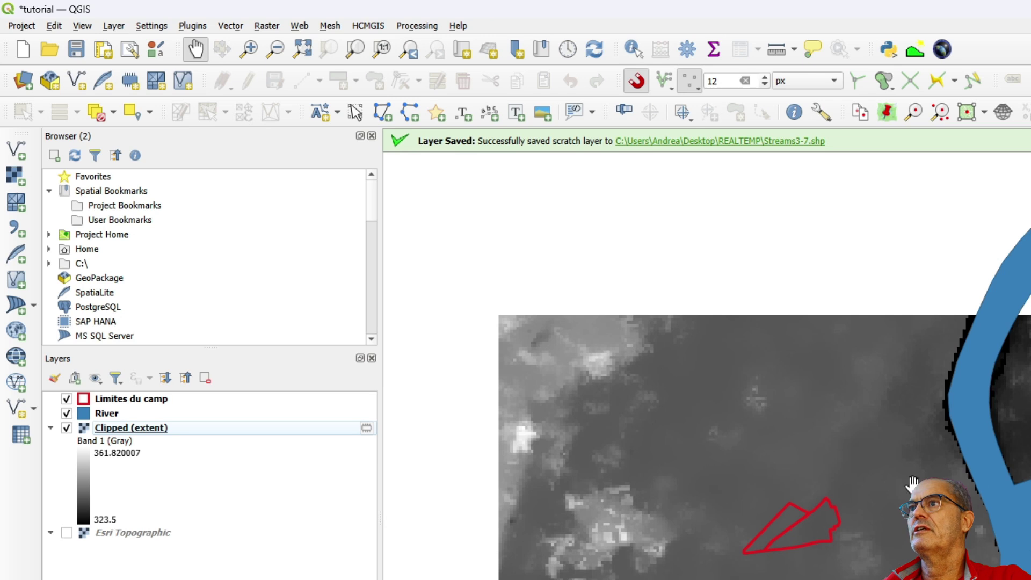
pyautogui.scroll(1, 693, 511)
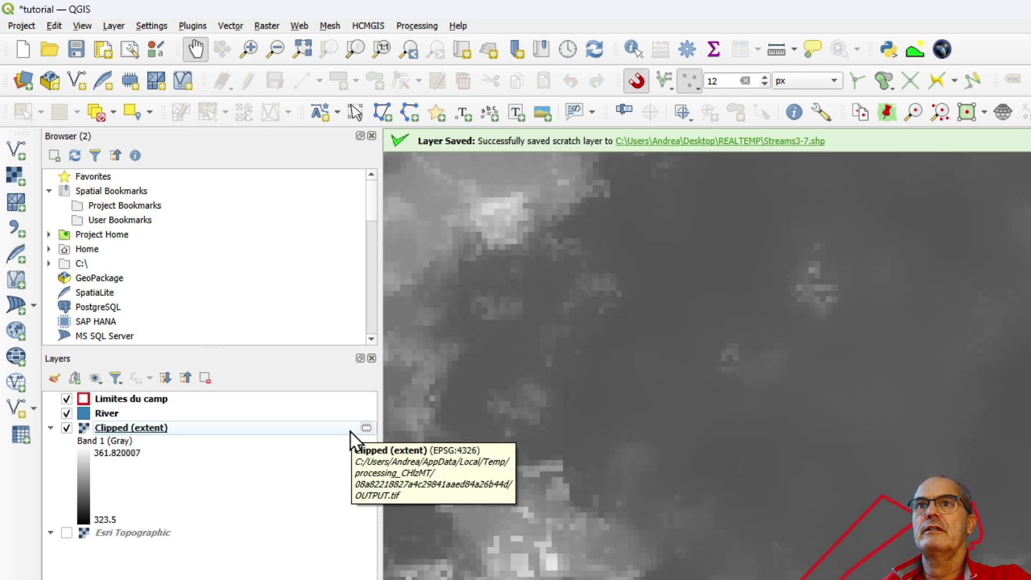
# Export the Clipped (extent) raster as a GeoTIFF named FabDem_clipped in the REALTEMP folder on the Desktop
pyautogui.rightClick(298, 428)
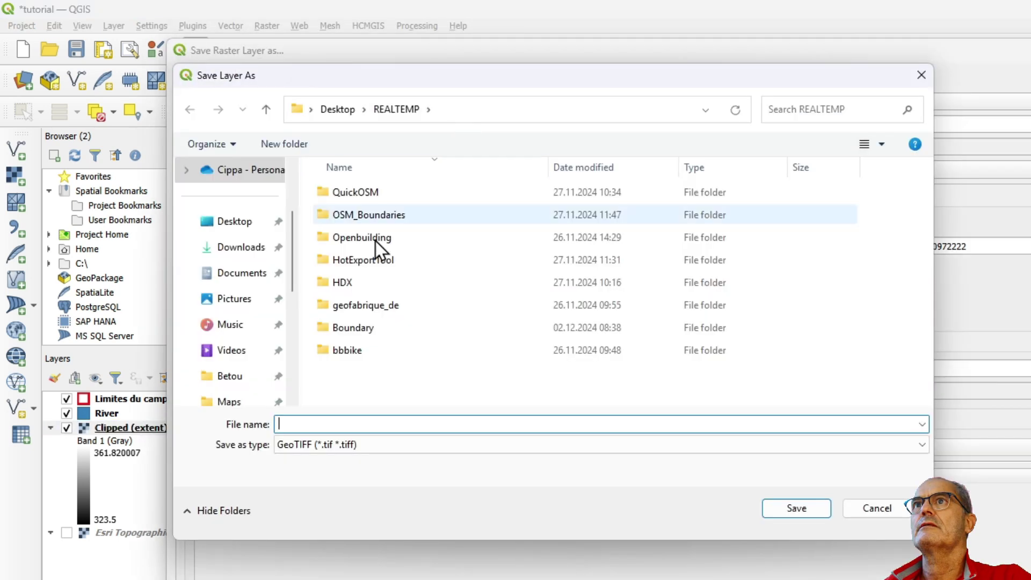
pyautogui.write('FabDem')
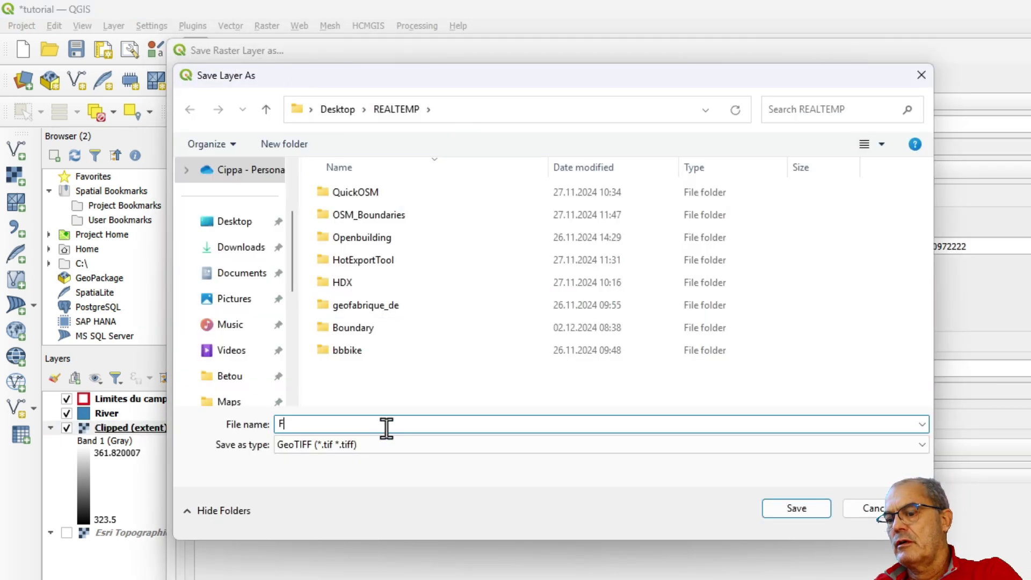
pyautogui.write('_clipped')
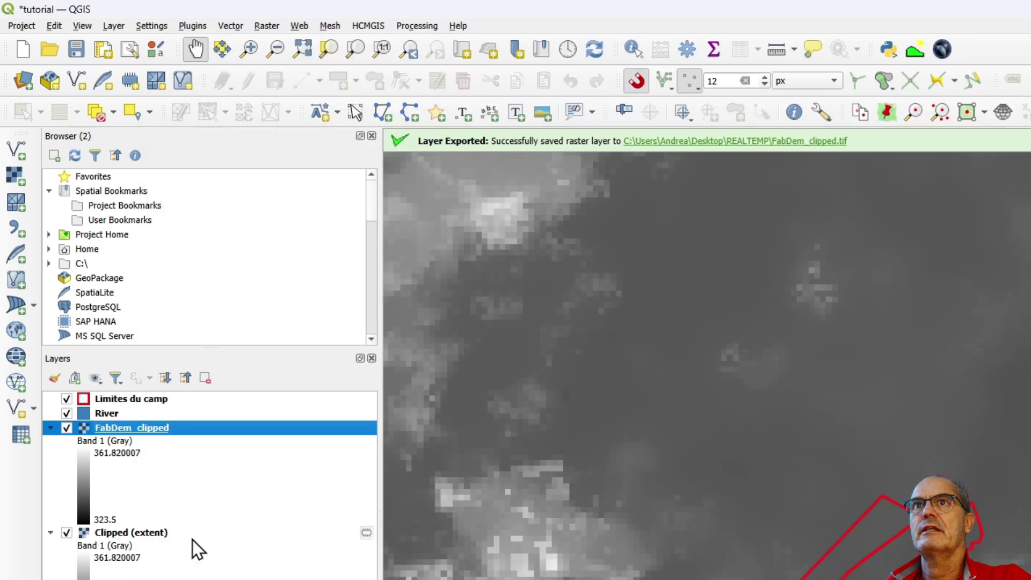
# Remove the temporary Clipped (extent) layer from the project
pyautogui.rightClick(112, 529)
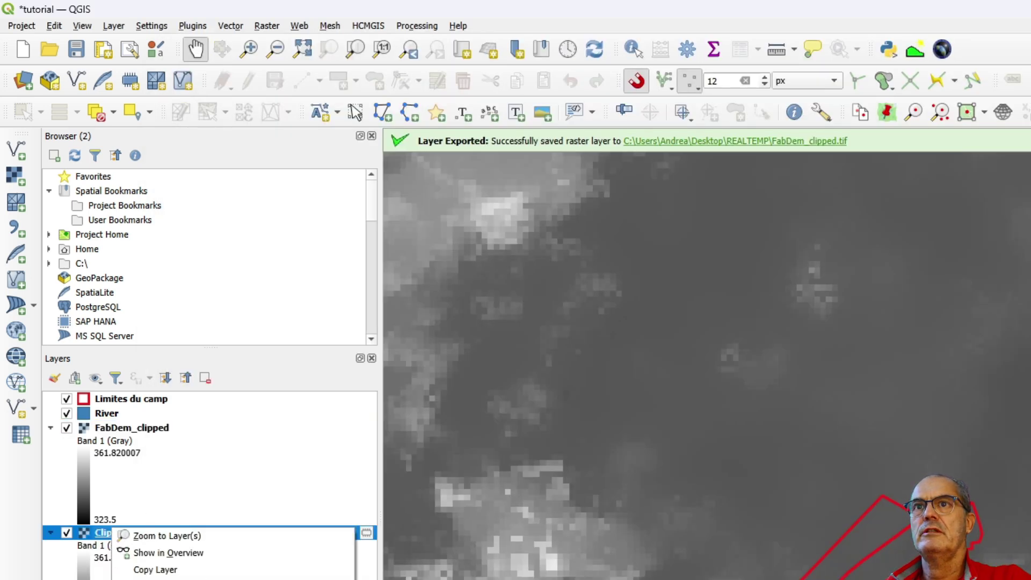
pyautogui.press('Escape')
pyautogui.rightClick(253, 430)
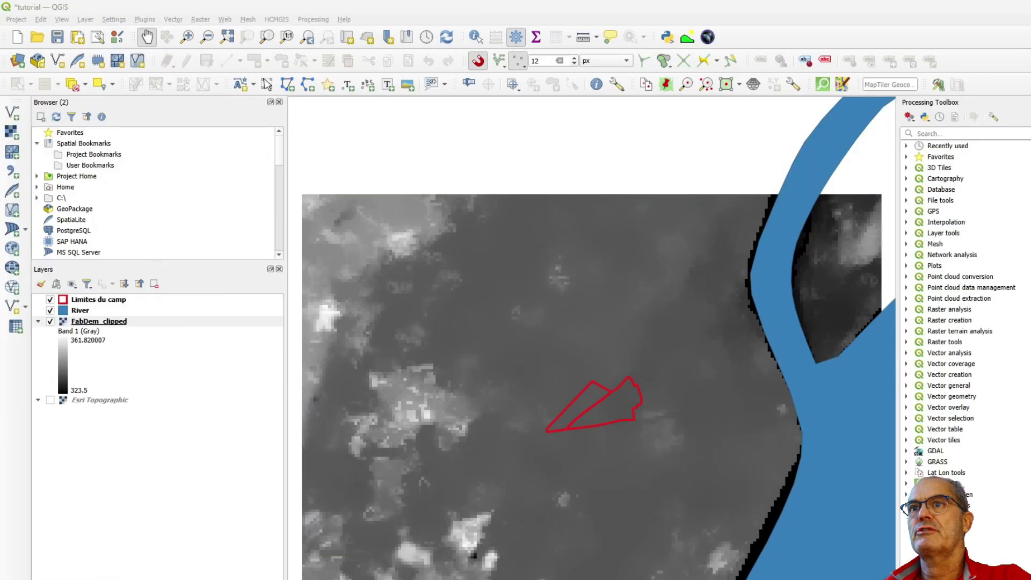
# Check the coordinate reference system and pixel size in the FabDem_clipped layer's properties
pyautogui.rightClick(99, 322)
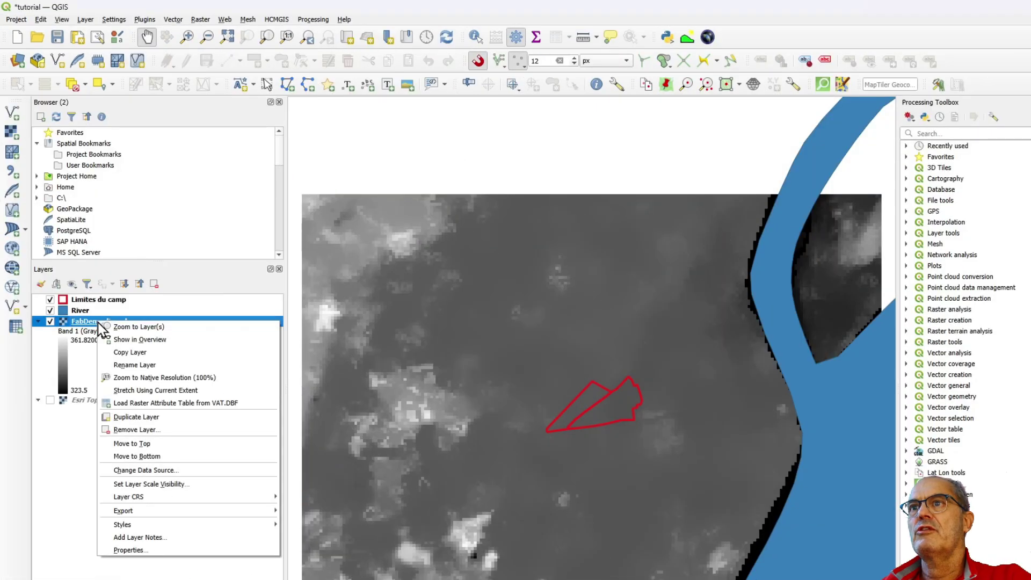
pyautogui.click(135, 550)
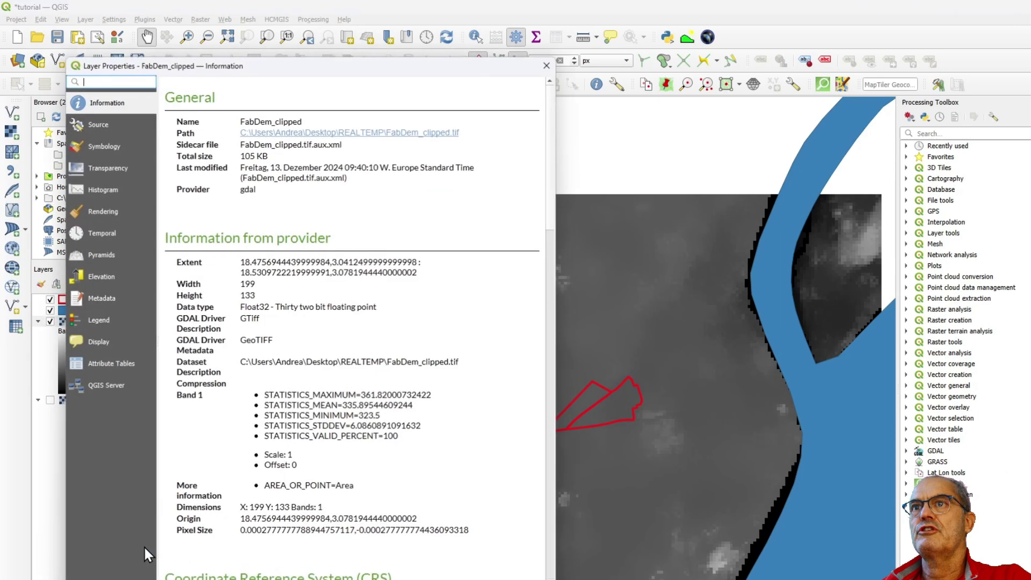
pyautogui.scroll(-3, 331, 463)
pyautogui.moveTo(332, 463); pyautogui.dragTo(225, 460)
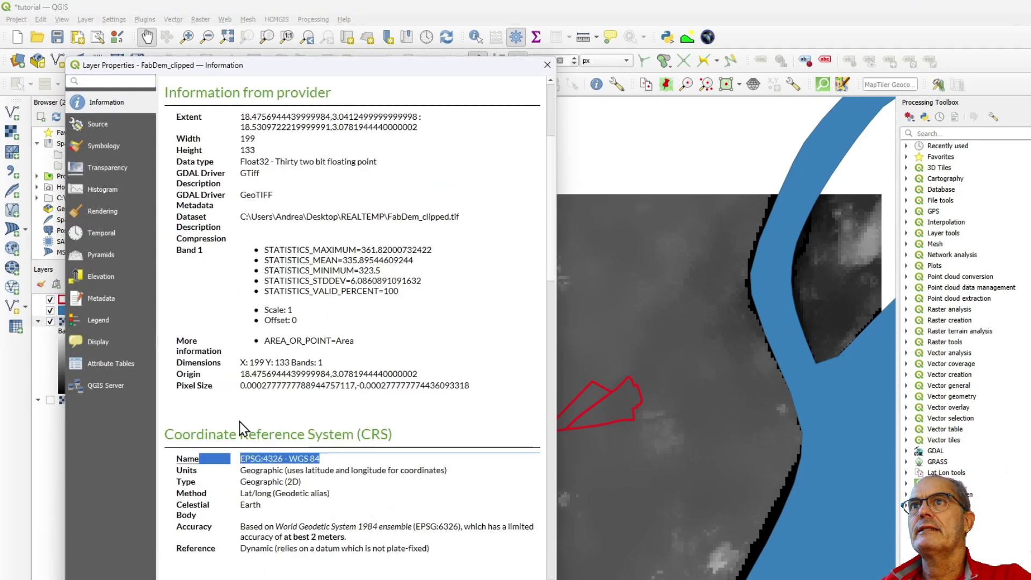
pyautogui.moveTo(181, 385); pyautogui.dragTo(488, 384)
pyautogui.hotkey('ctrl', 'c')
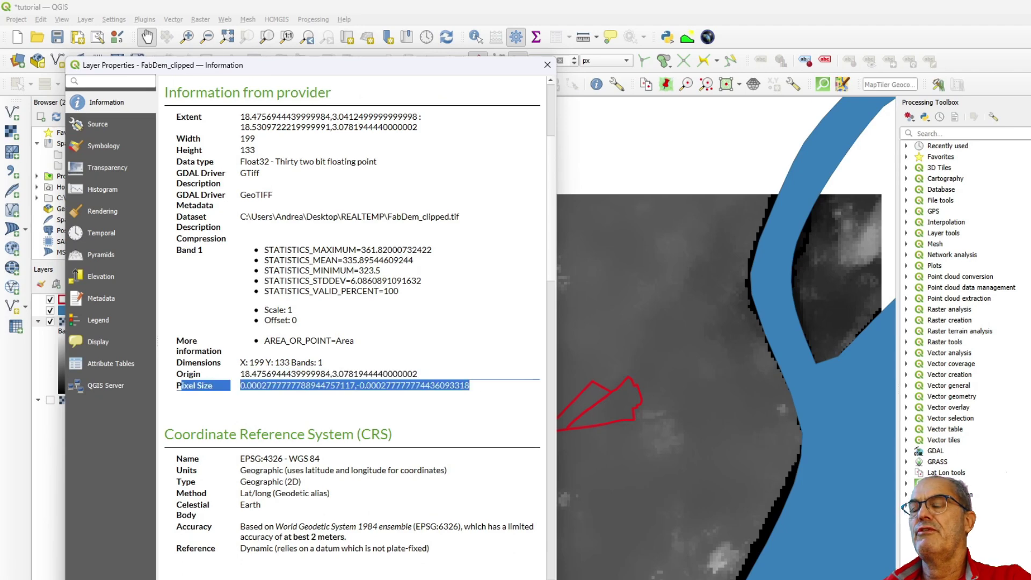
pyautogui.press('Escape')
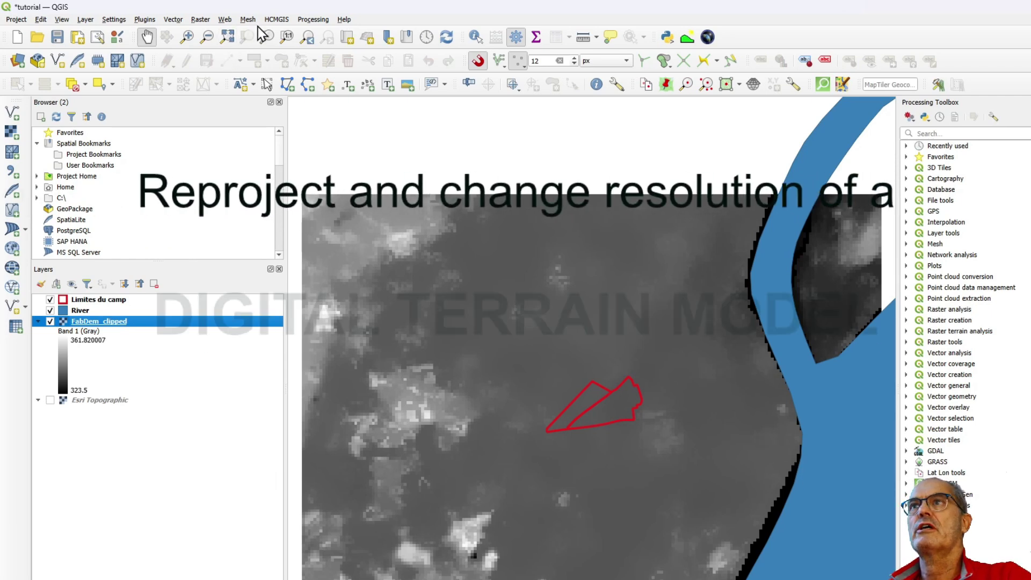
# Search the Processing Toolbox for "warp" and open the GDAL Warp (reproject) tool
pyautogui.click(311, 19)
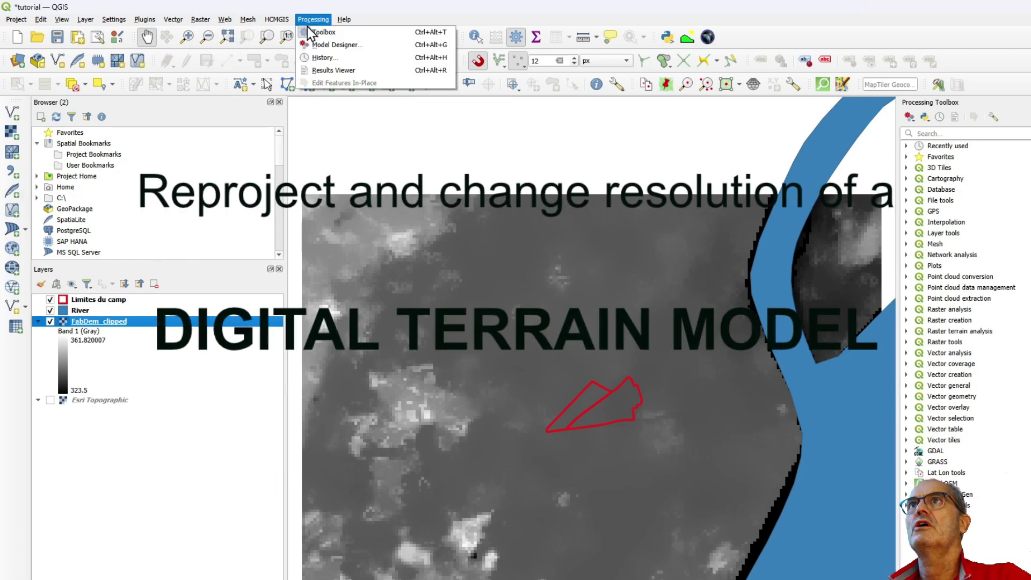
pyautogui.click(311, 32)
pyautogui.click(313, 19)
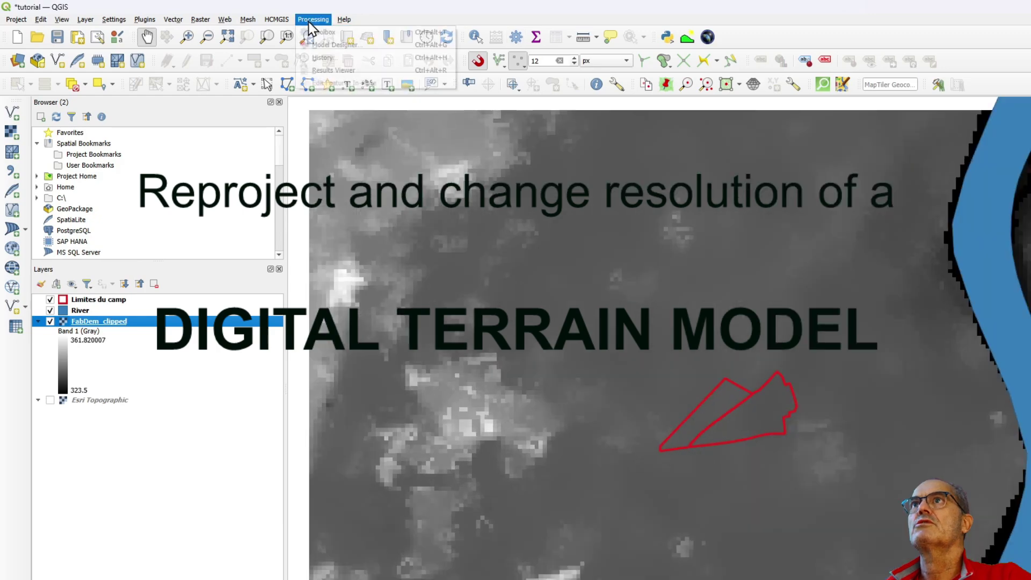
pyautogui.click(310, 31)
pyautogui.click(957, 134)
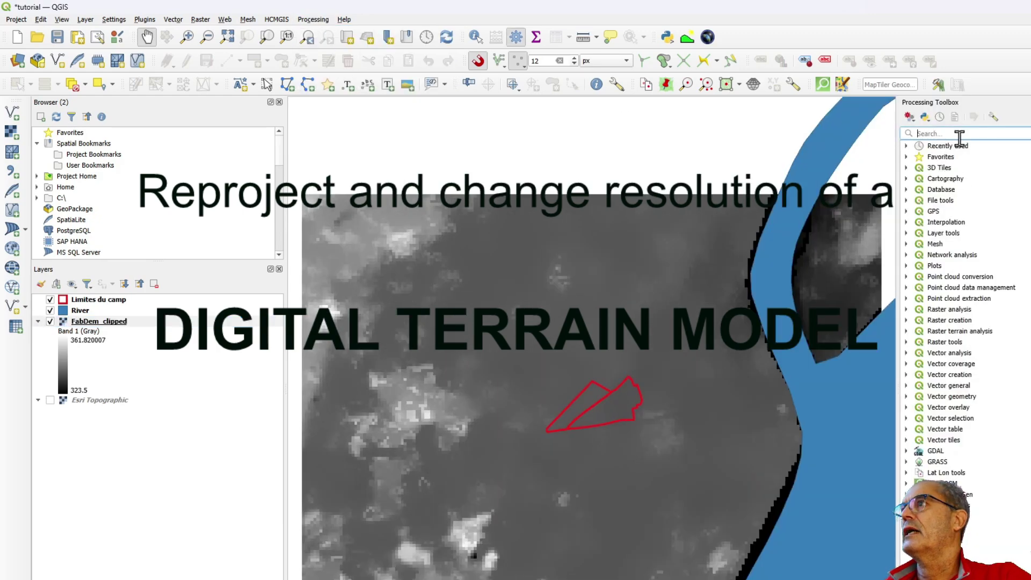
pyautogui.write('warp')
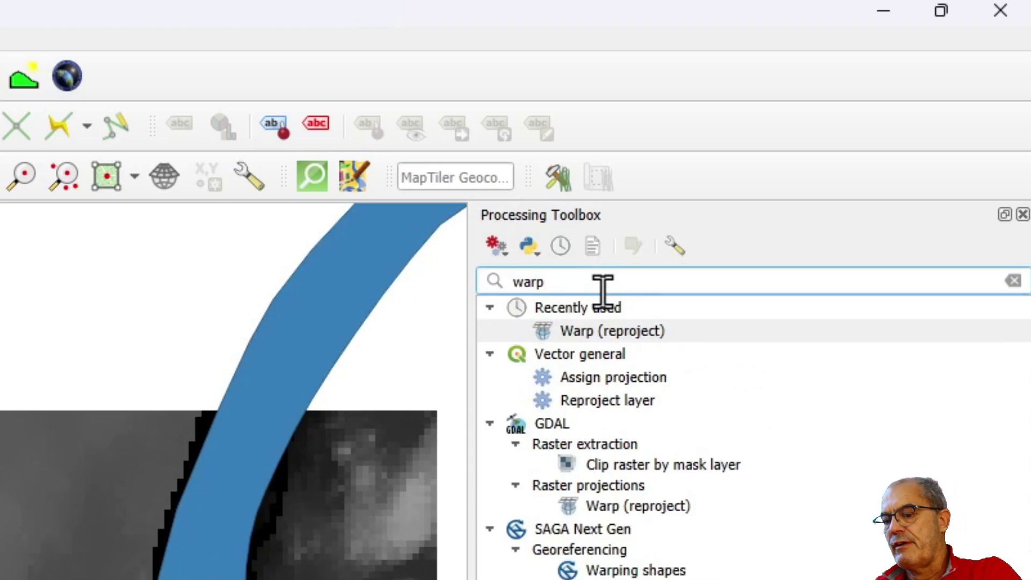
pyautogui.click(646, 507)
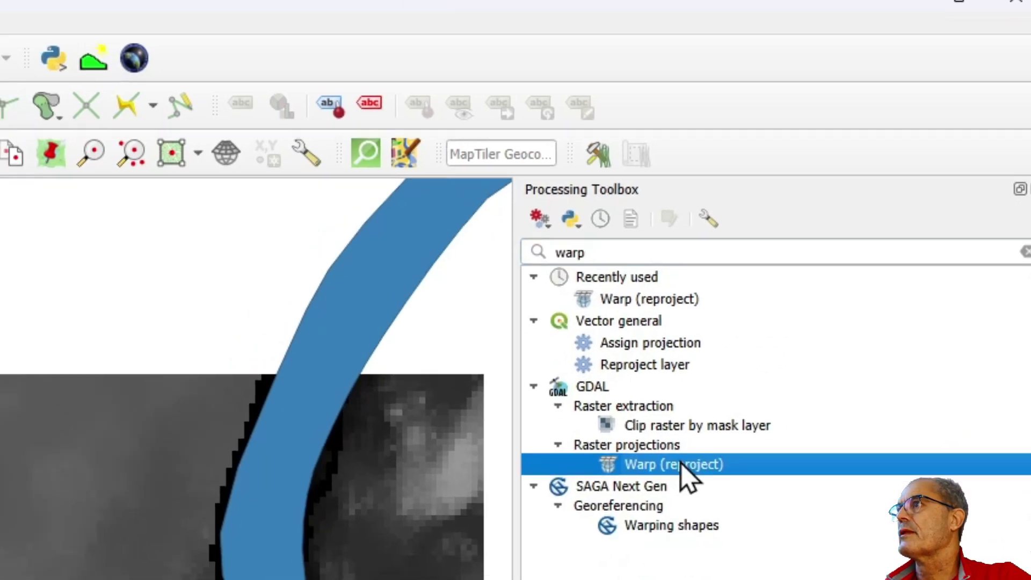
pyautogui.doubleClick(647, 507)
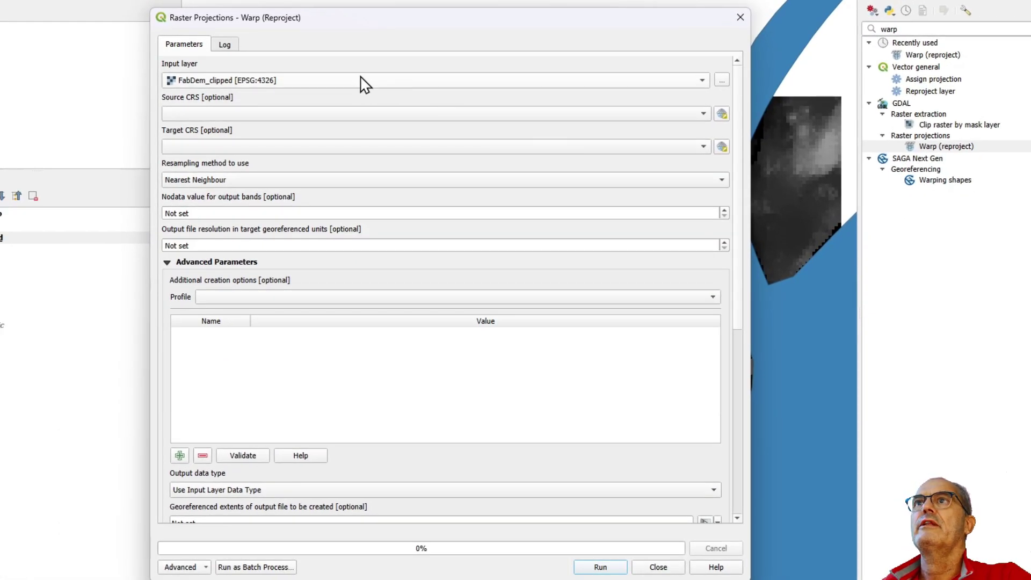
# Set the source CRS of the FabDem_clipped reprojection to EPSG:4326 - WGS 84 and the target CRS to EPSG:32634 - WGS 84 / UTM zone 34N
pyautogui.click(348, 113)
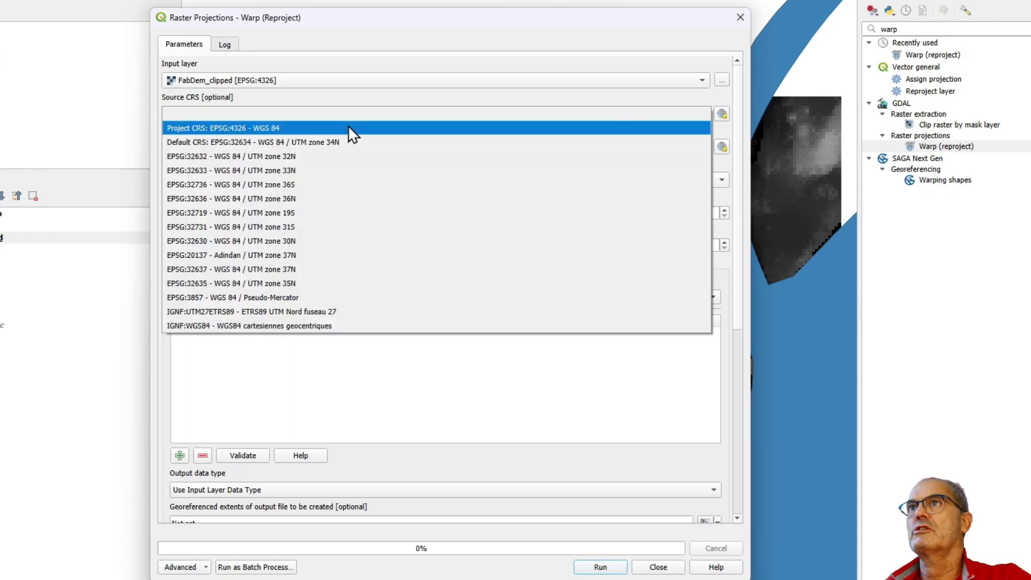
pyautogui.click(350, 128)
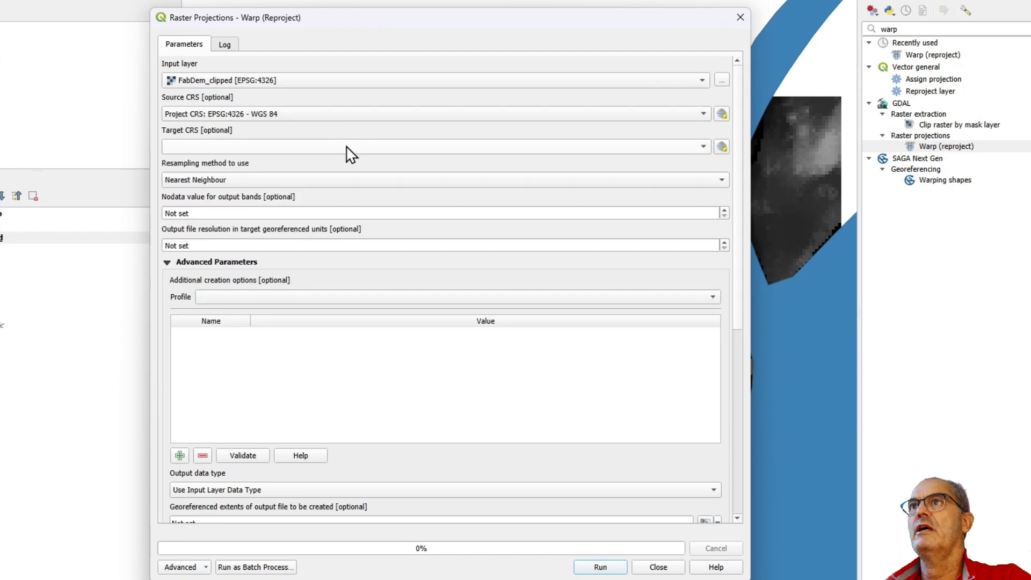
pyautogui.click(347, 147)
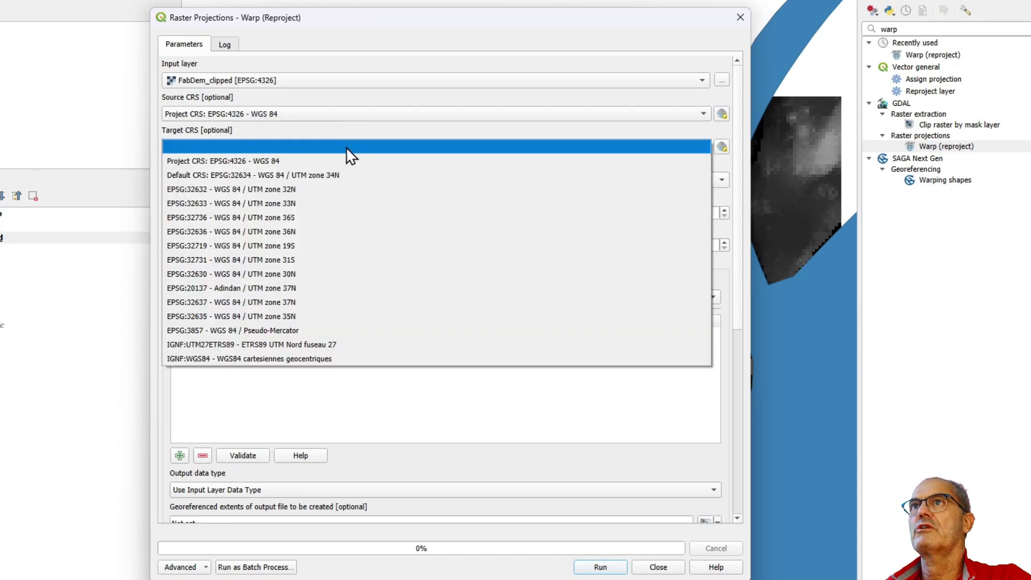
pyautogui.click(352, 176)
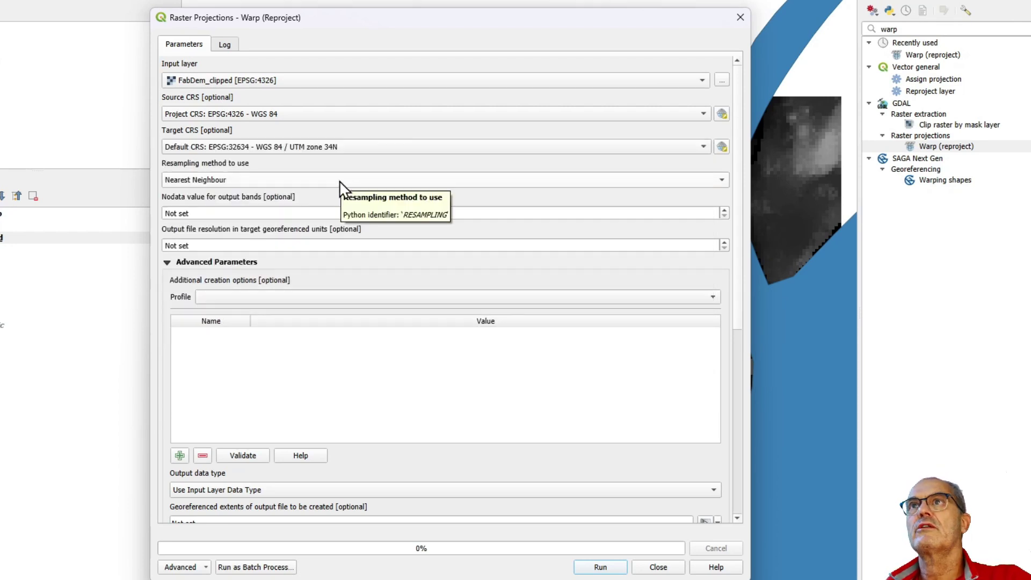
# Run the reprojection with Bilinear (2x2 Kernel) resampling and an output resolution of 1, and close the tool
pyautogui.click(341, 184)
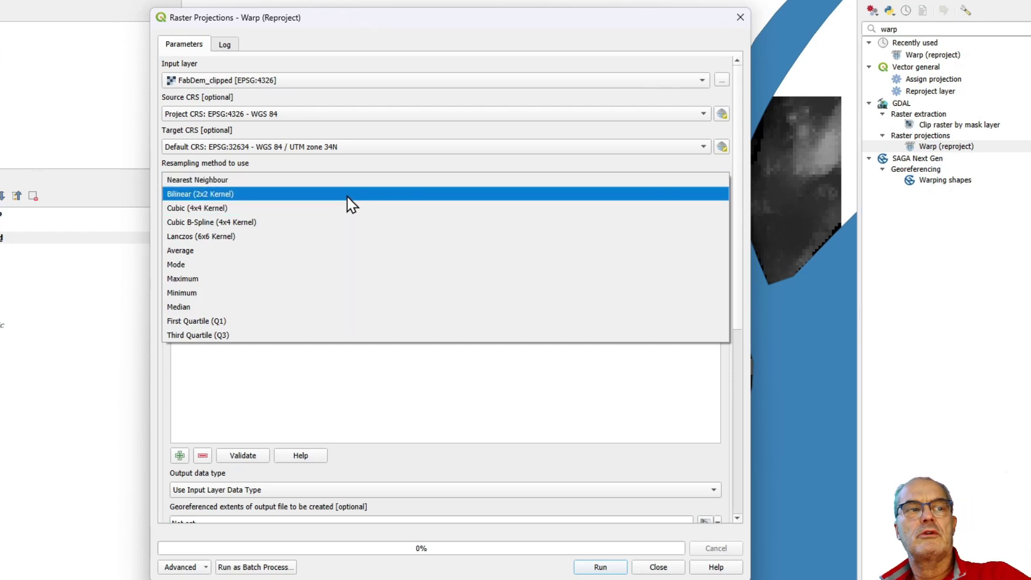
pyautogui.click(348, 195)
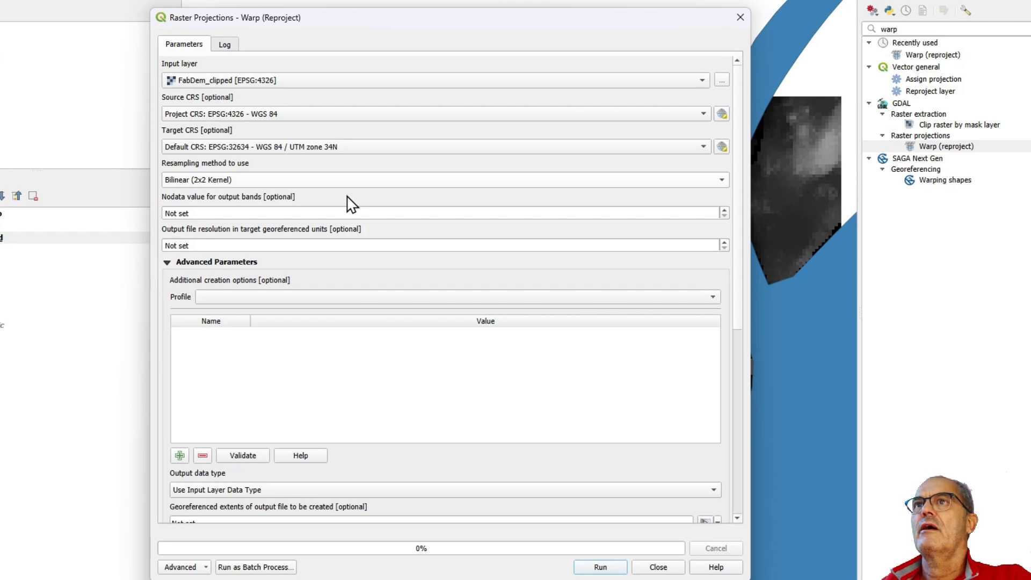
pyautogui.click(284, 246)
pyautogui.doubleClick(255, 245)
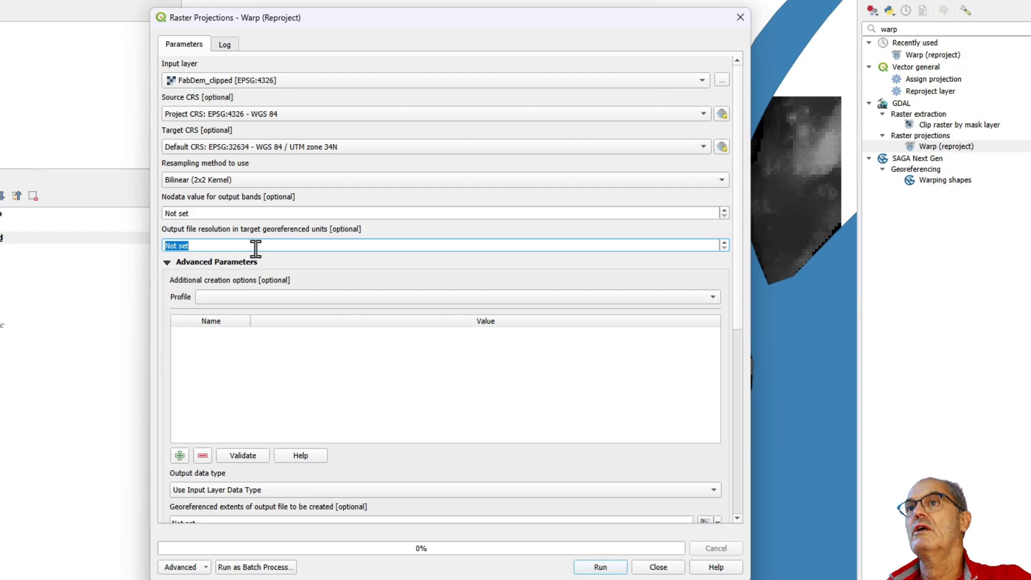
pyautogui.write('1')
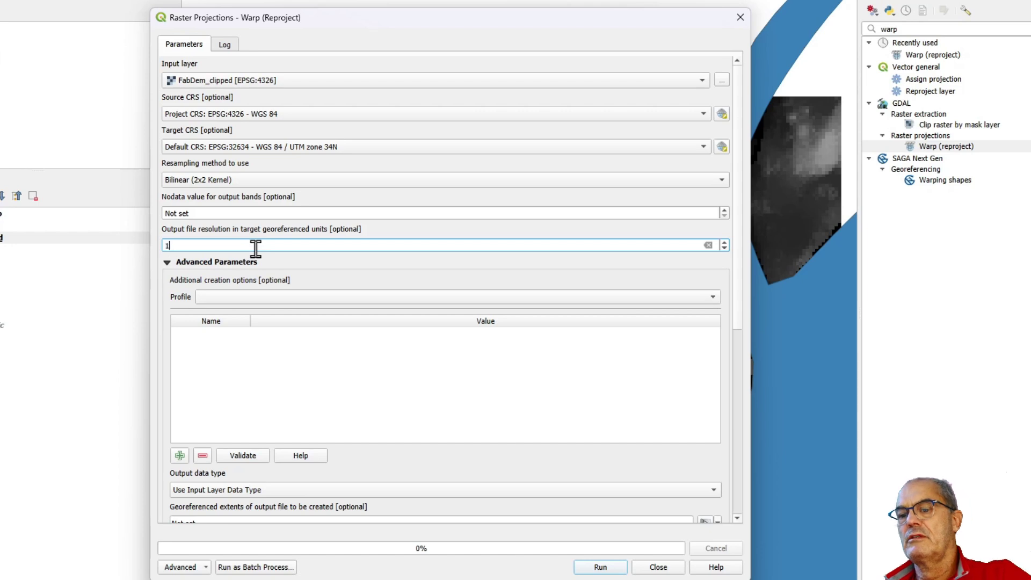
pyautogui.click(599, 567)
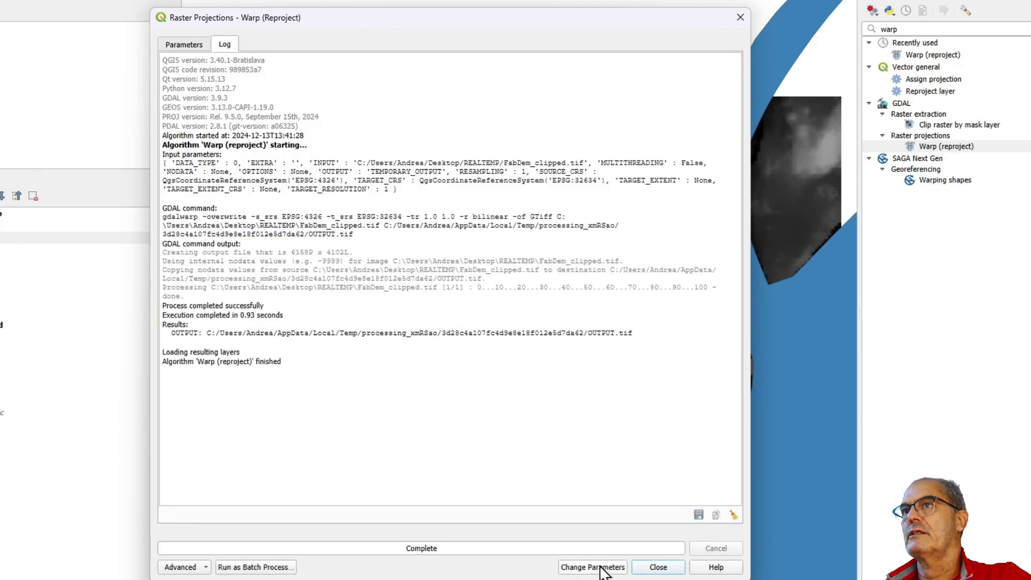
pyautogui.click(659, 568)
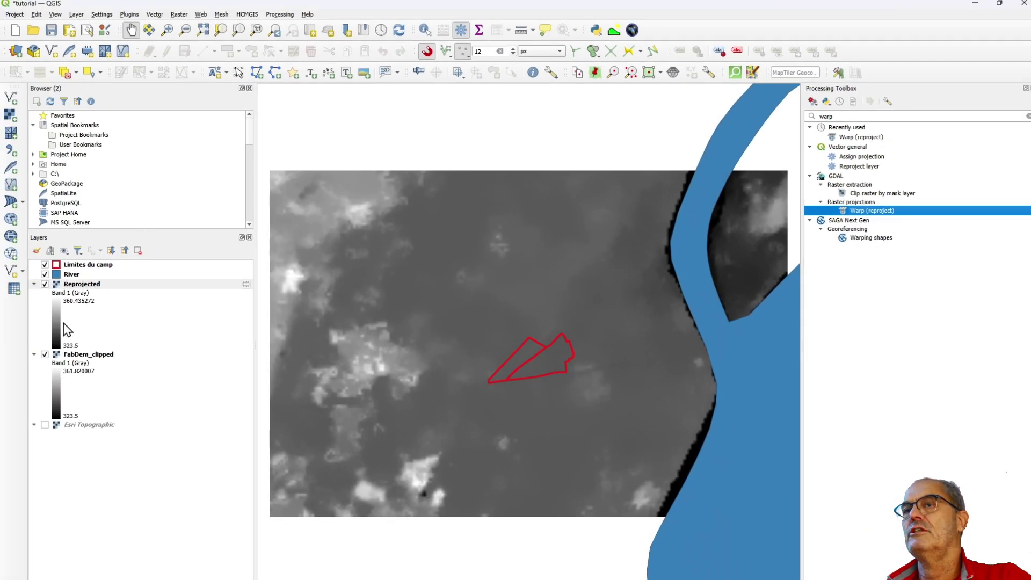
# Check the coordinate reference system and pixel size in the Reprojected layer's properties
pyautogui.rightClick(67, 284)
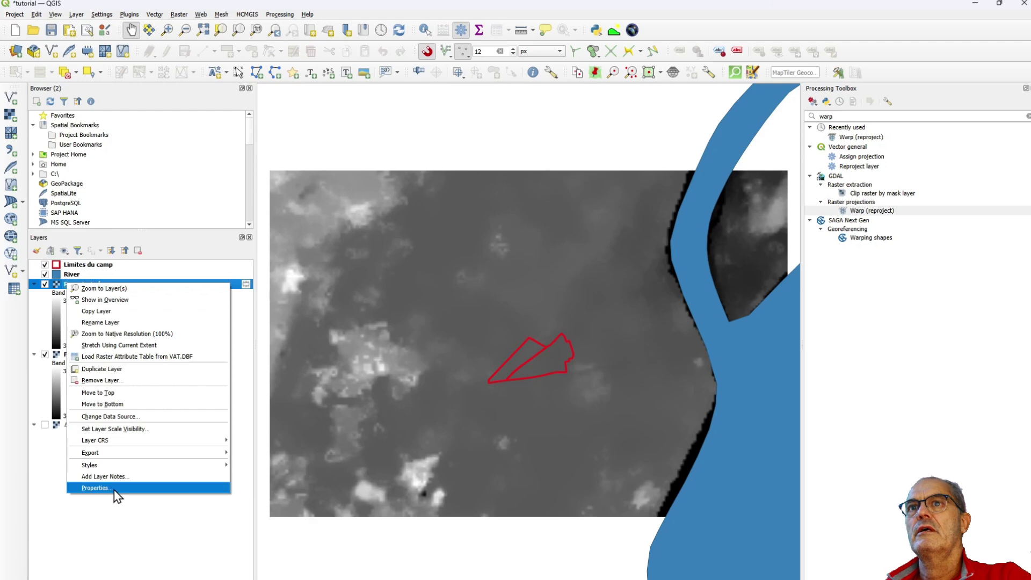
pyautogui.click(111, 488)
pyautogui.scroll(-3, 261, 308)
pyautogui.moveTo(366, 438); pyautogui.dragTo(215, 437)
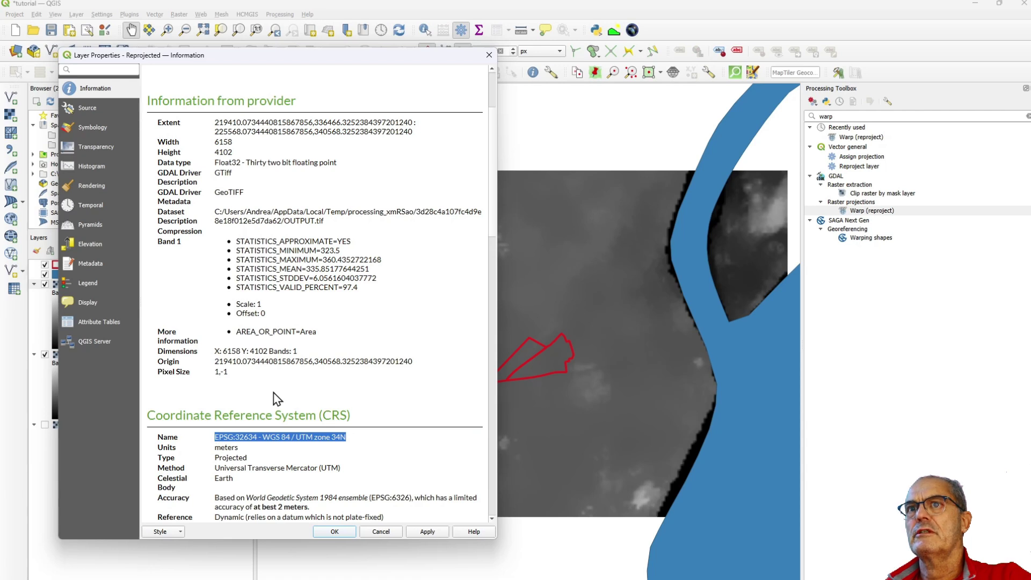
pyautogui.moveTo(241, 376); pyautogui.dragTo(162, 373)
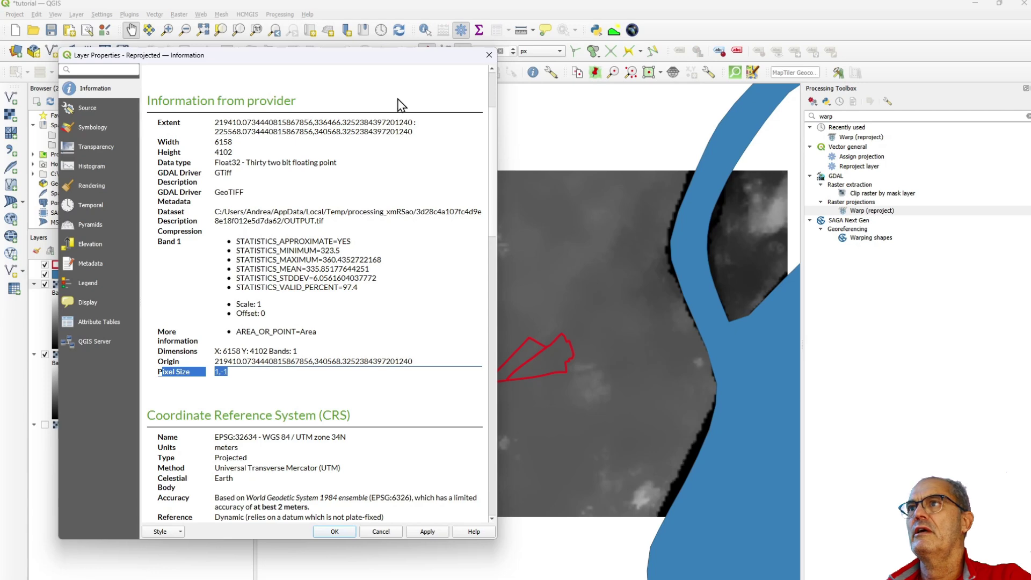
pyautogui.click(490, 56)
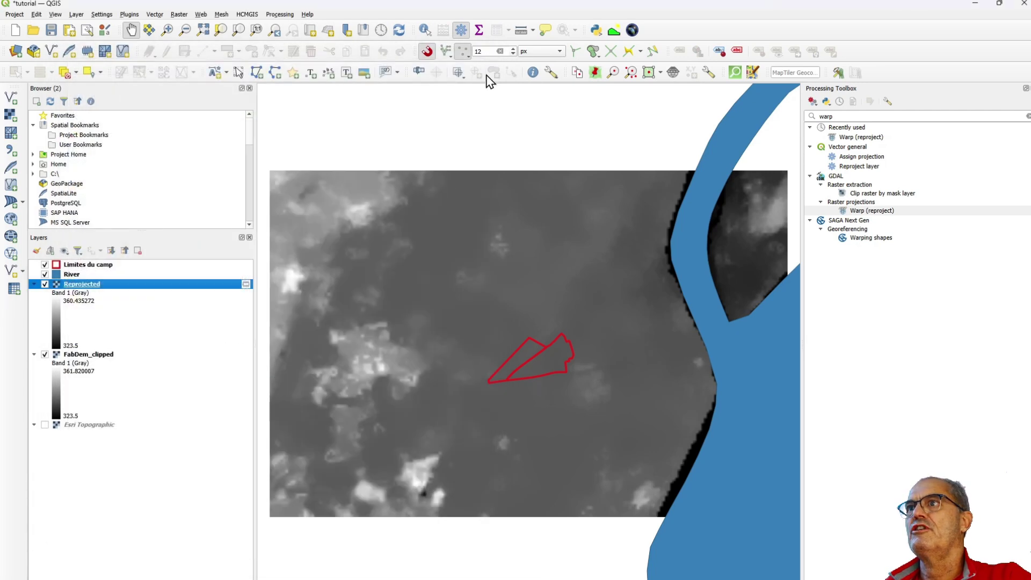
# Examine the individual cells of the Reprojected raster up close and measure a distance across them
pyautogui.scroll(1, 368, 370)
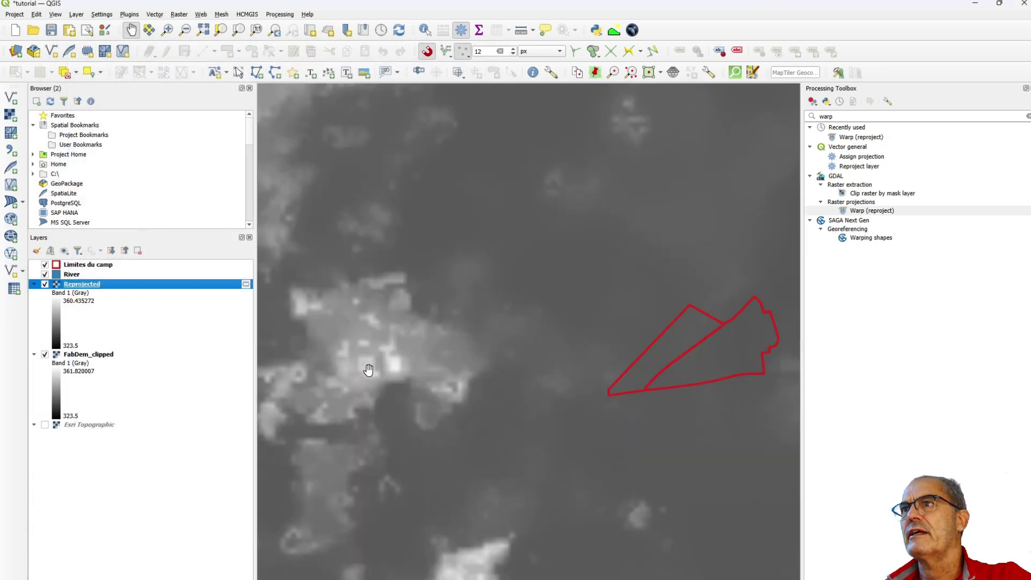
pyautogui.scroll(3, 369, 370)
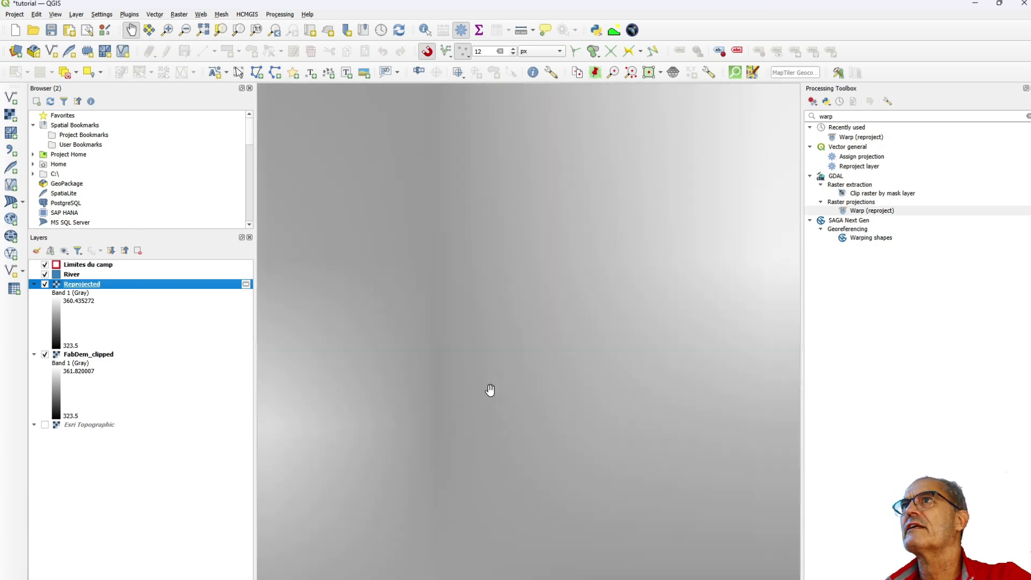
pyautogui.click(522, 31)
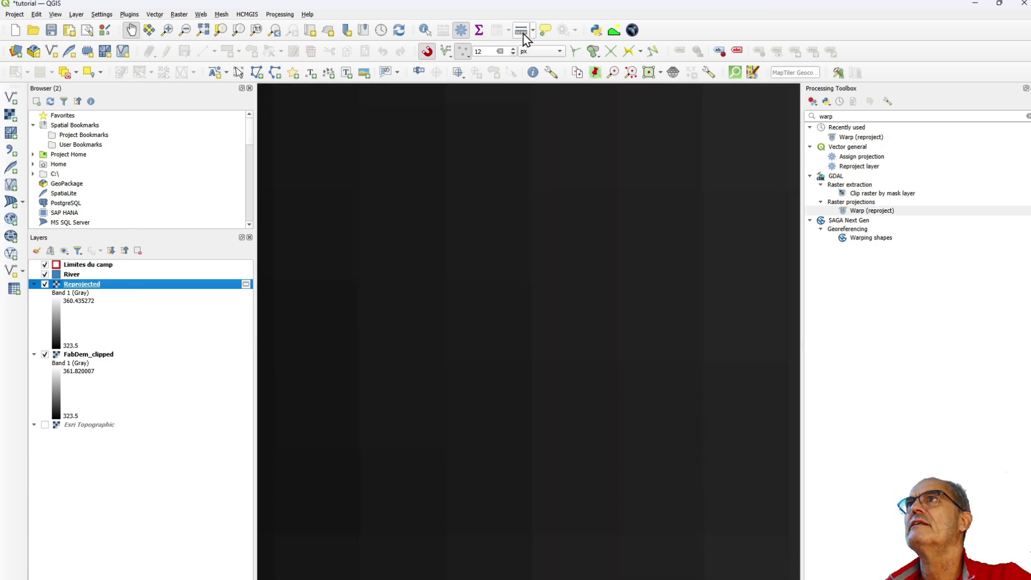
pyautogui.click(619, 273)
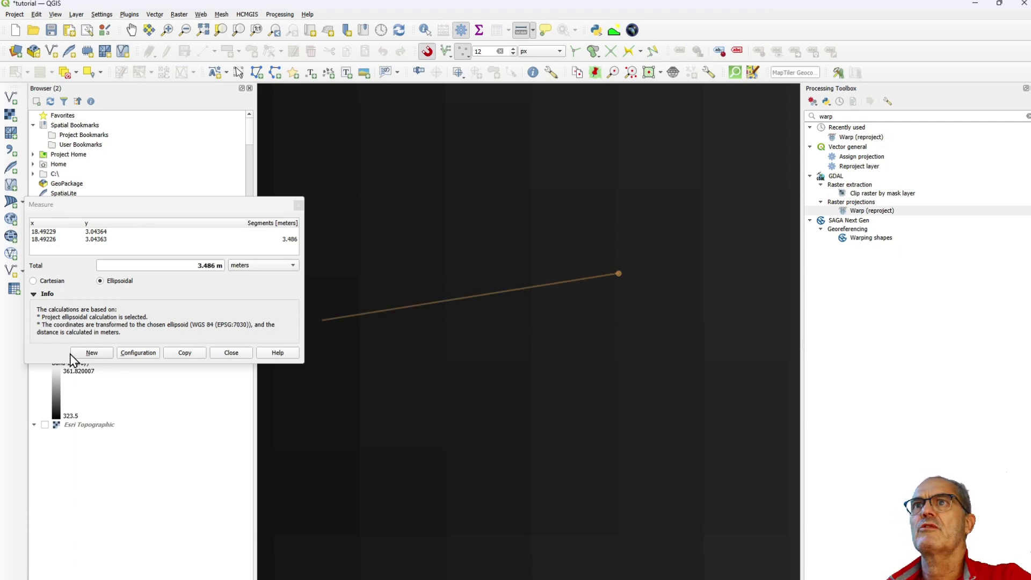
pyautogui.click(233, 354)
# Export the Reprojected raster as a GeoTIFF named FabDem_Clipped_1m_UTM in the REALTEMP folder on the Desktop
pyautogui.rightClick(80, 285)
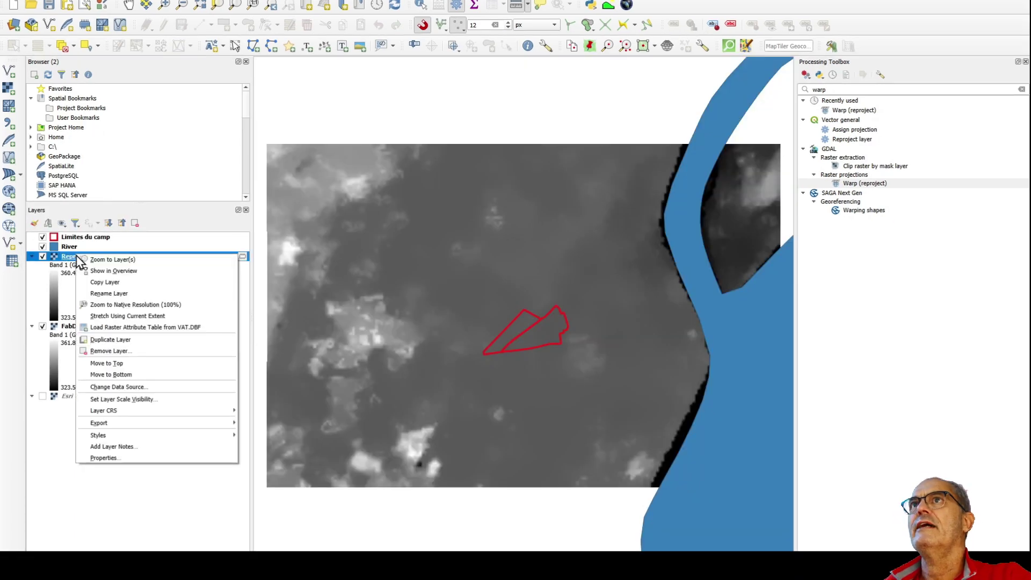
pyautogui.moveTo(161, 423)
pyautogui.click(268, 420)
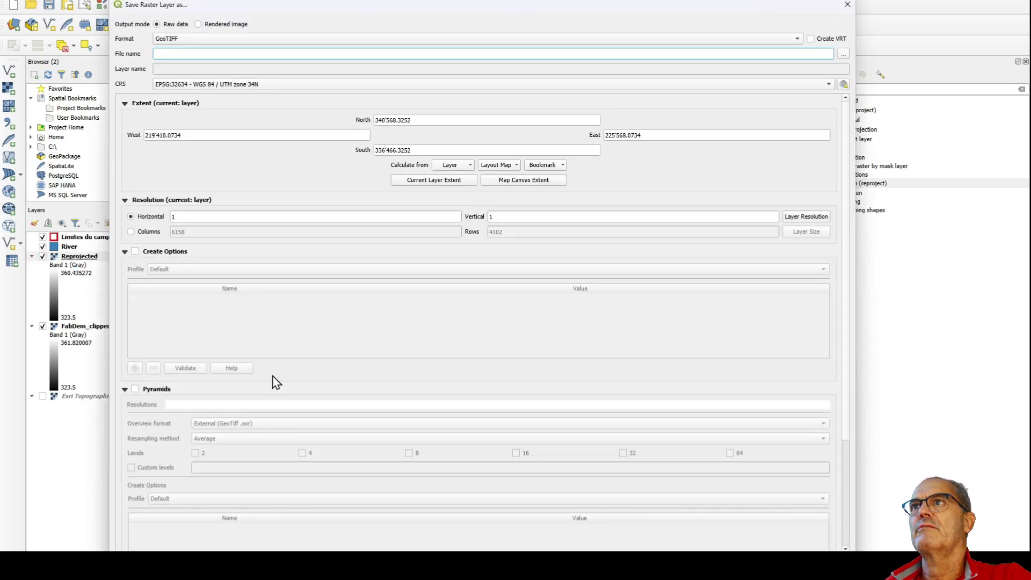
pyautogui.click(843, 54)
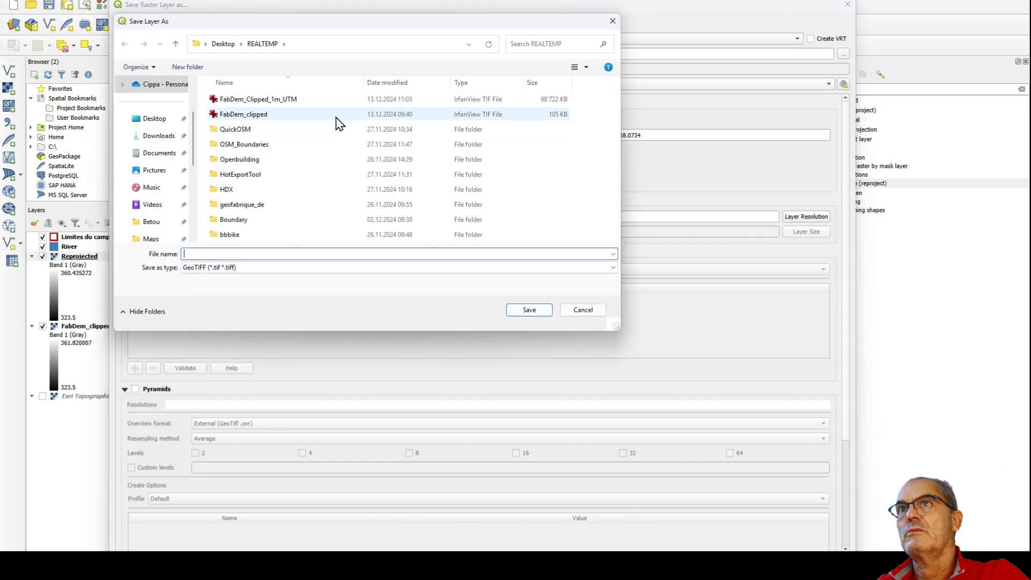
pyautogui.click(291, 101)
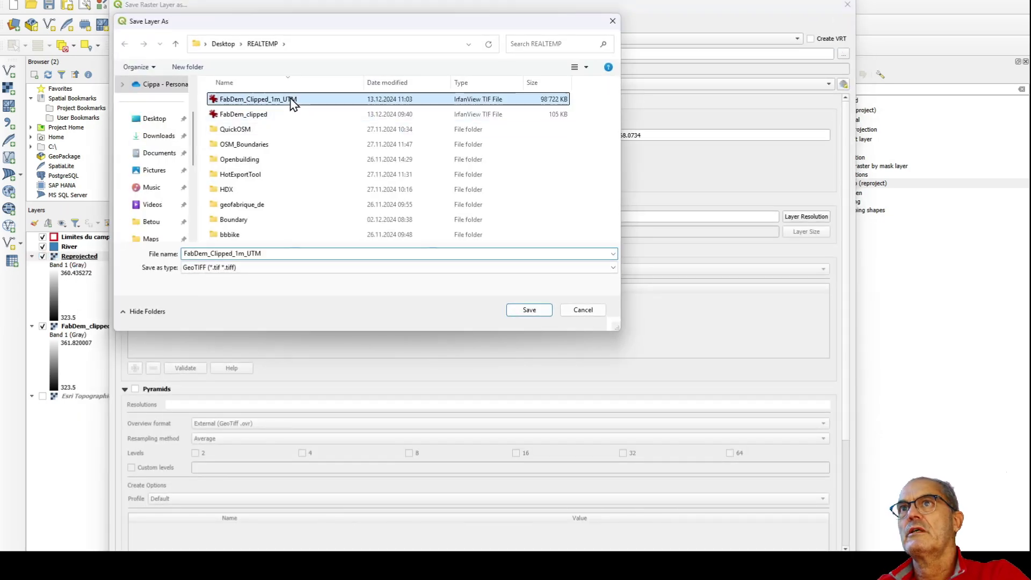
pyautogui.doubleClick(275, 255)
pyautogui.click(530, 309)
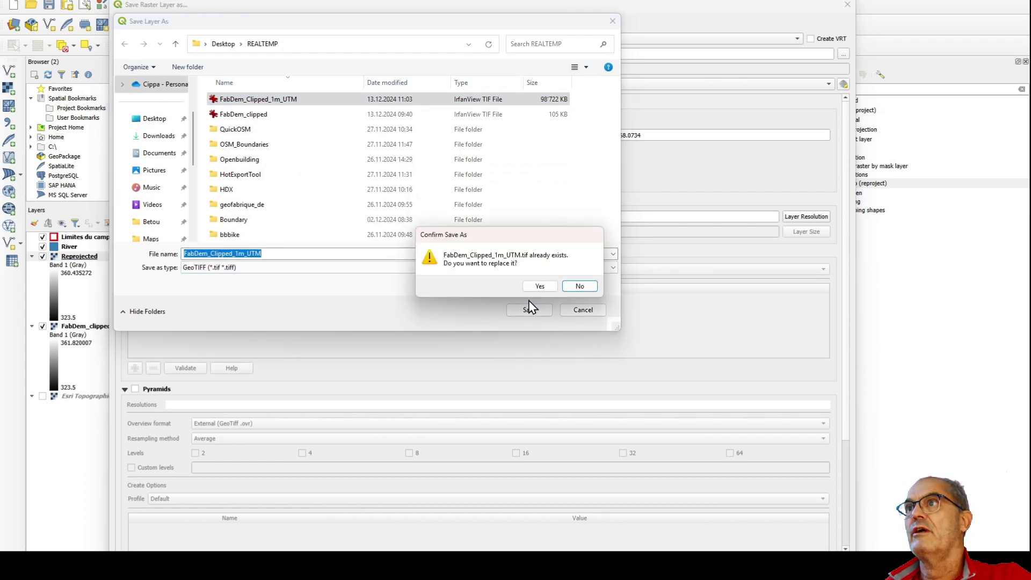
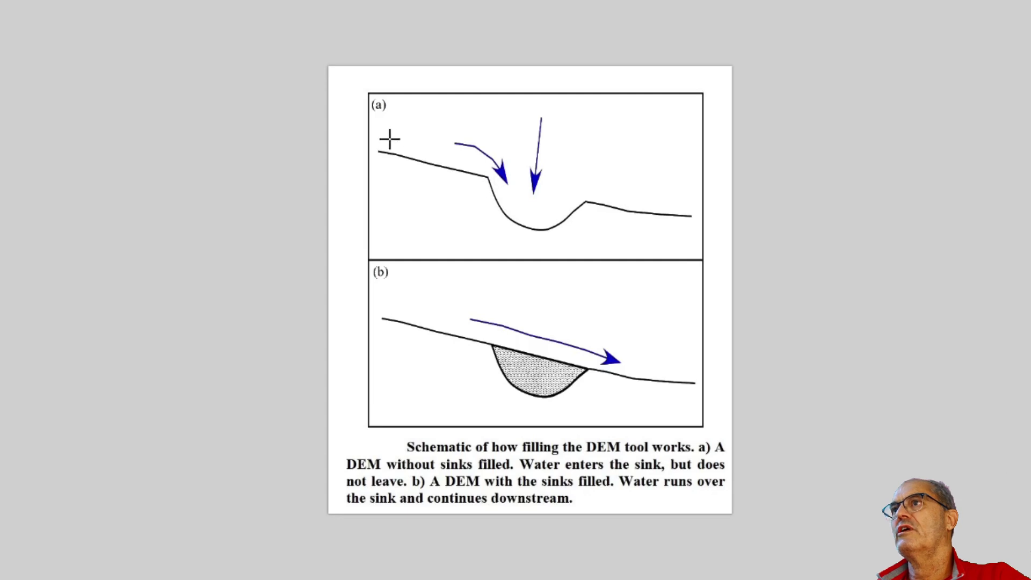
pyautogui.click(472, 155)
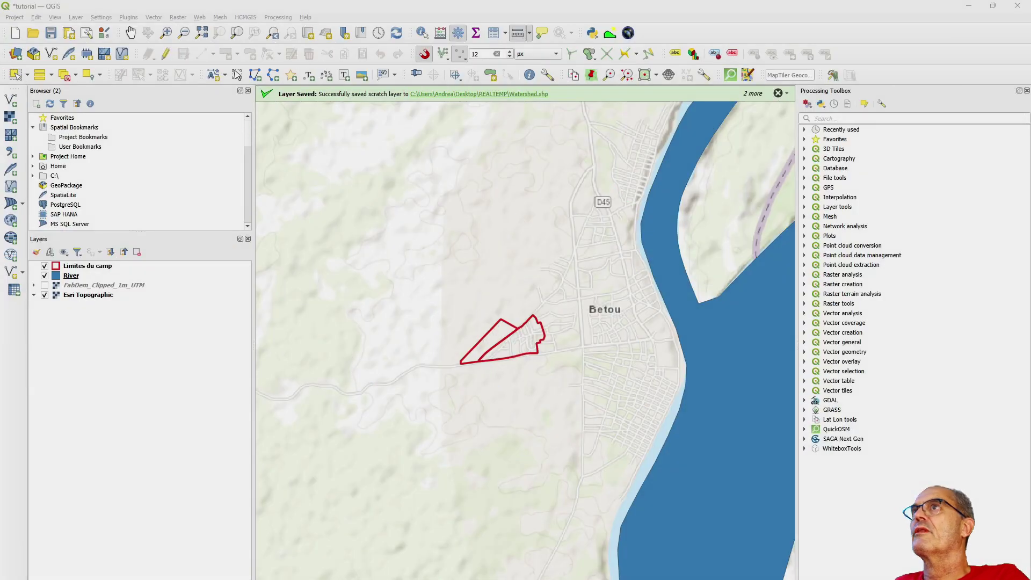
# Find the Fill sinks (wang & liu) tool with the search term "fill" and choose FabDem_Clipped_1m_UTM as its DEM
pyautogui.click(828, 118)
pyautogui.write('fill')
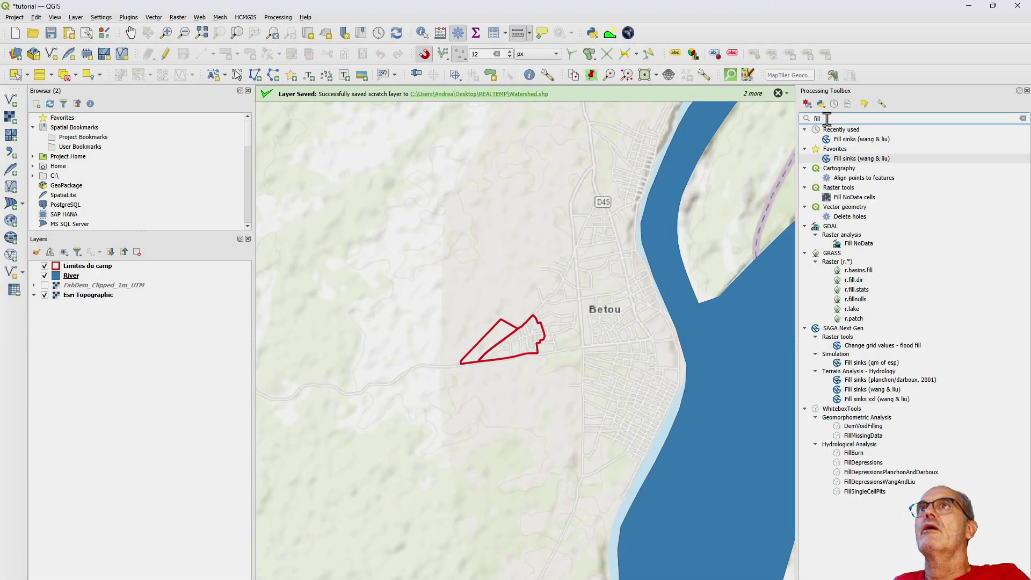
pyautogui.doubleClick(862, 140)
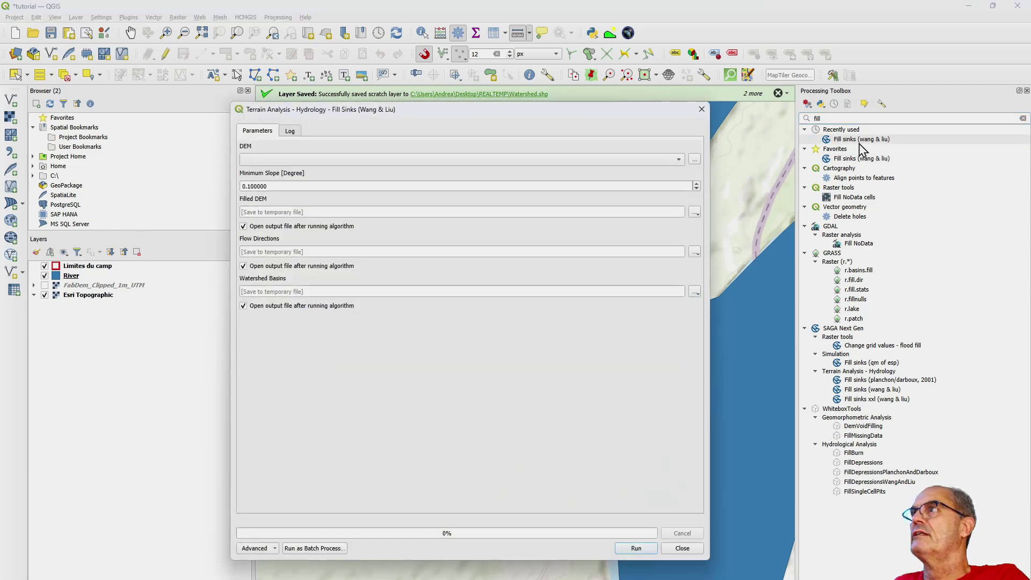
pyautogui.click(475, 161)
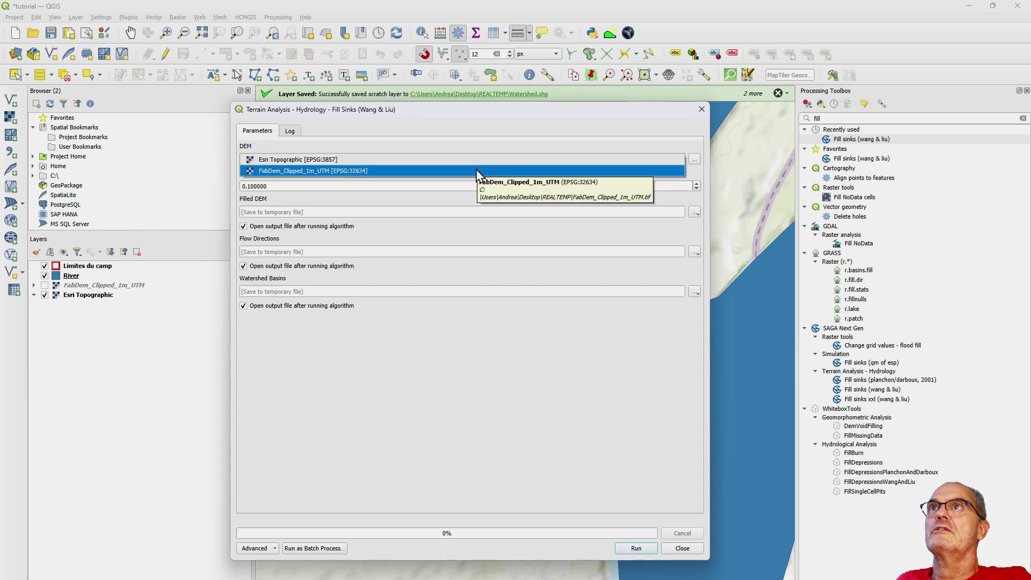
pyautogui.click(476, 170)
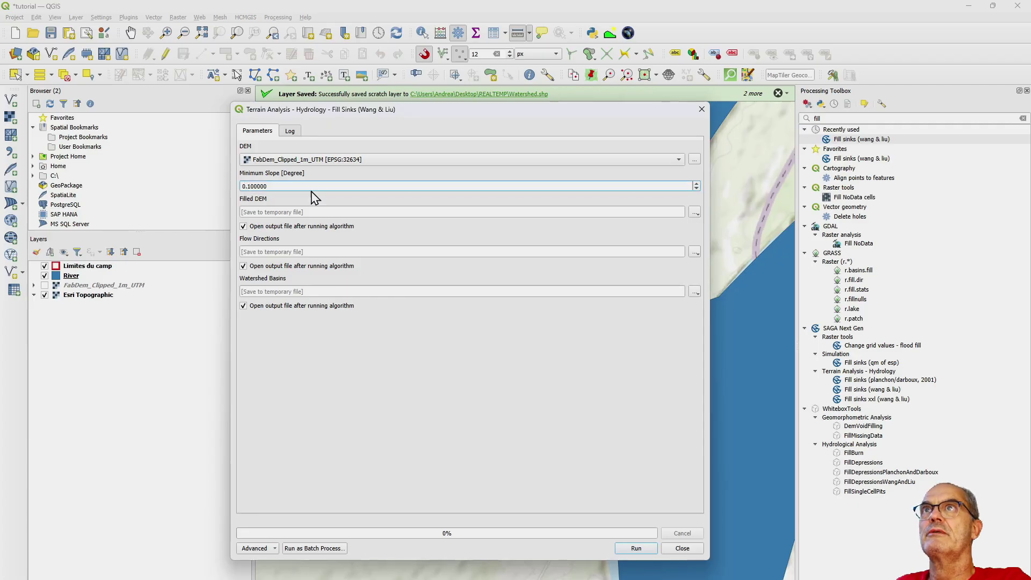
# Set the minimum slope to 0.001 degrees and save the filled DEM over the existing FilledDem0.001.sdat in the REALTEMP folder
pyautogui.write('00')
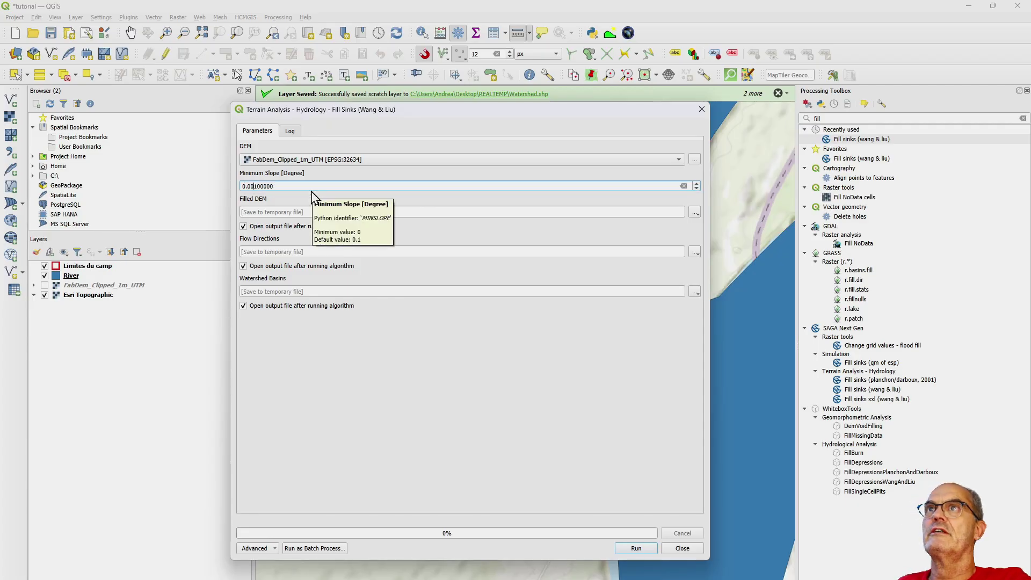
pyautogui.click(693, 214)
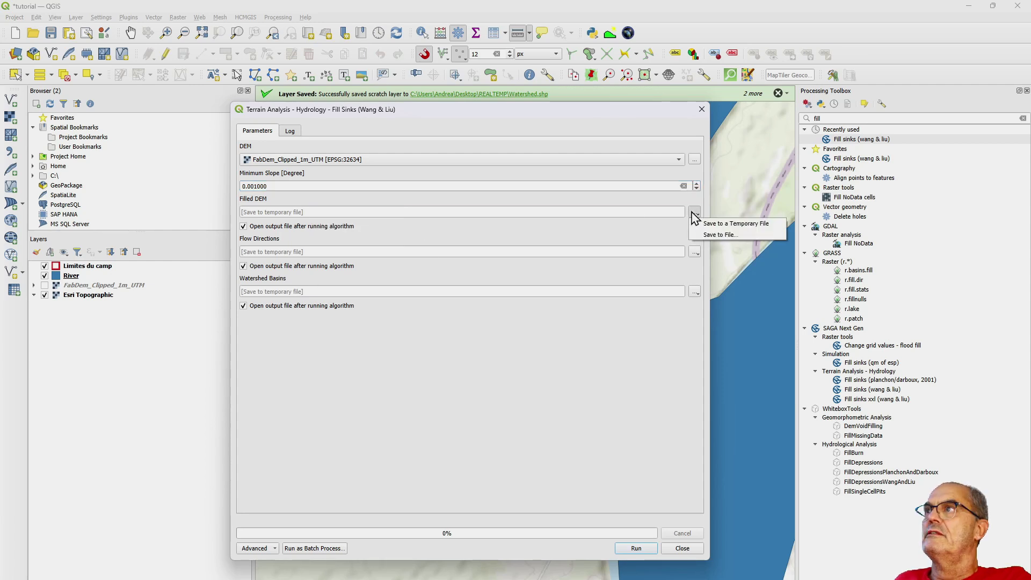
pyautogui.click(704, 235)
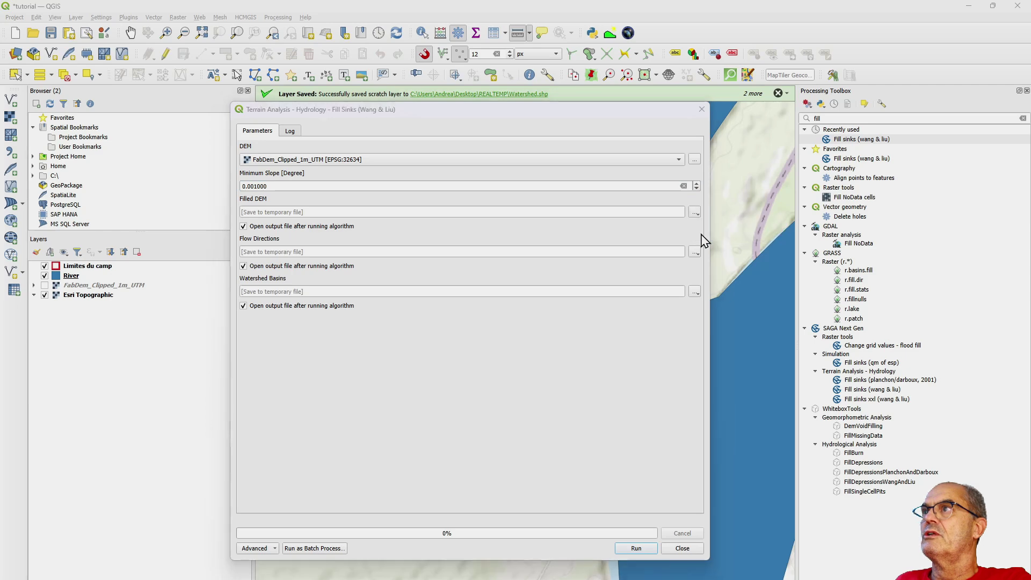
pyautogui.click(376, 208)
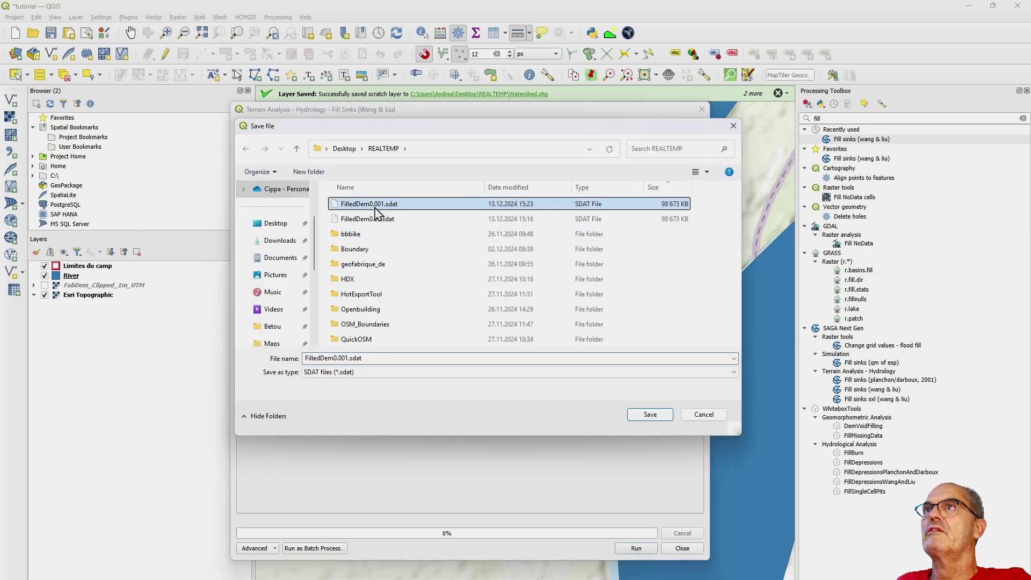
pyautogui.click(651, 417)
pyautogui.click(541, 318)
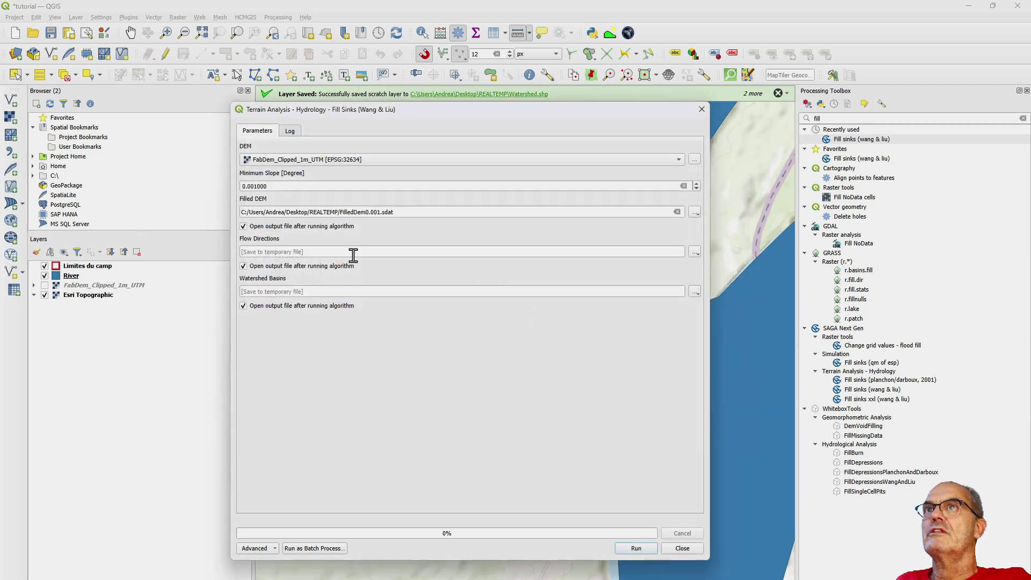
# Run Fill Sinks without opening the watershed basins and flow directions outputs, and close the tool
pyautogui.click(243, 307)
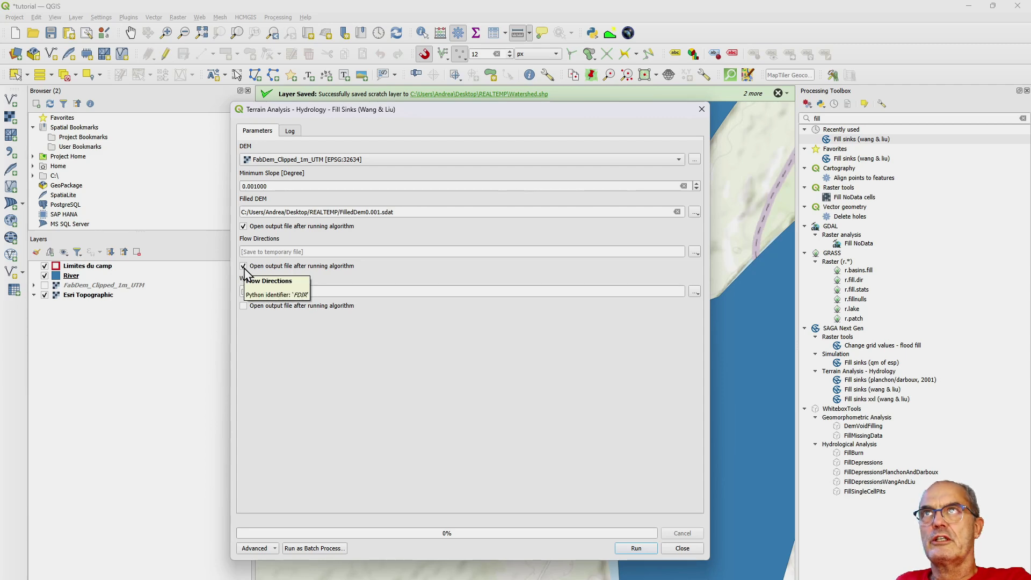
pyautogui.click(243, 267)
pyautogui.click(636, 548)
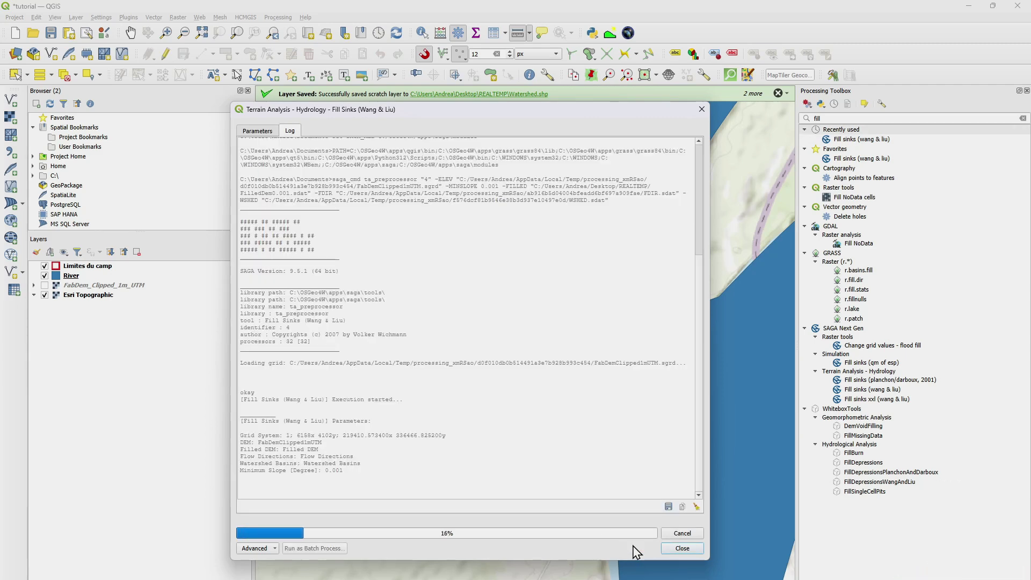
pyautogui.click(682, 548)
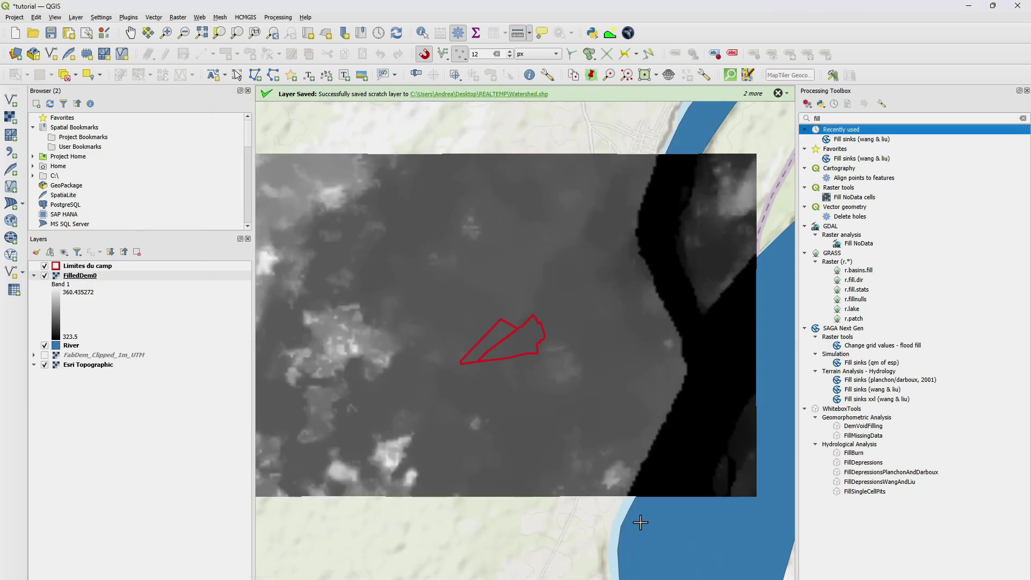
# Rename the filled DEM layer to FilledDem0.001 and place it directly below the River layer
pyautogui.rightClick(95, 277)
pyautogui.press('Escape')
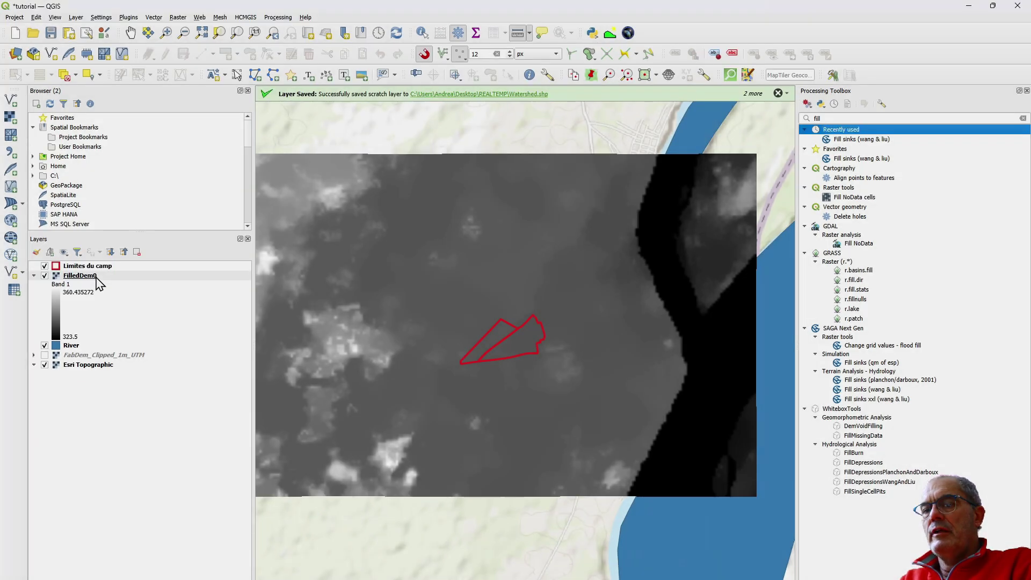
pyautogui.rightClick(96, 277)
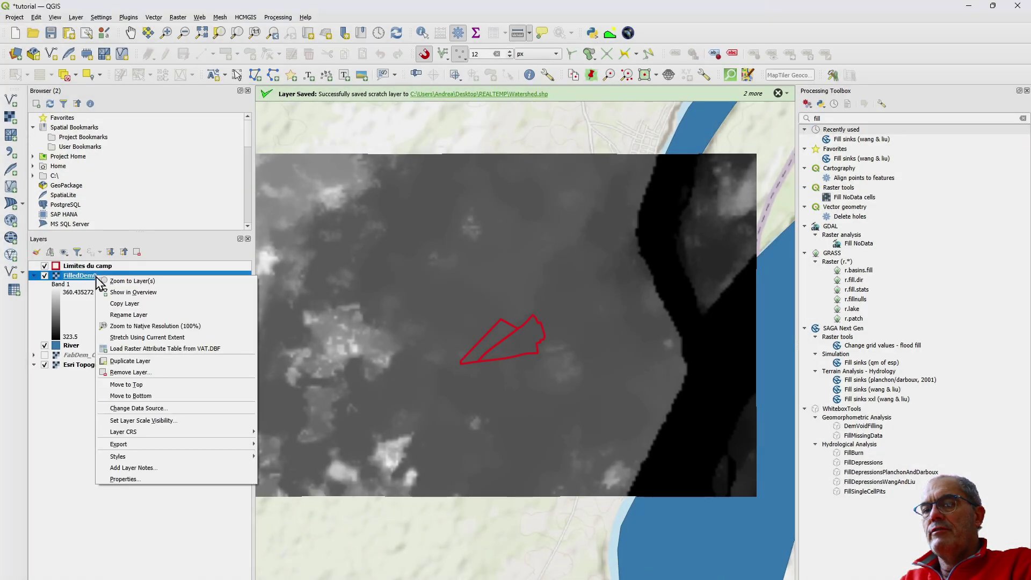
pyautogui.click(115, 318)
pyautogui.write('.001')
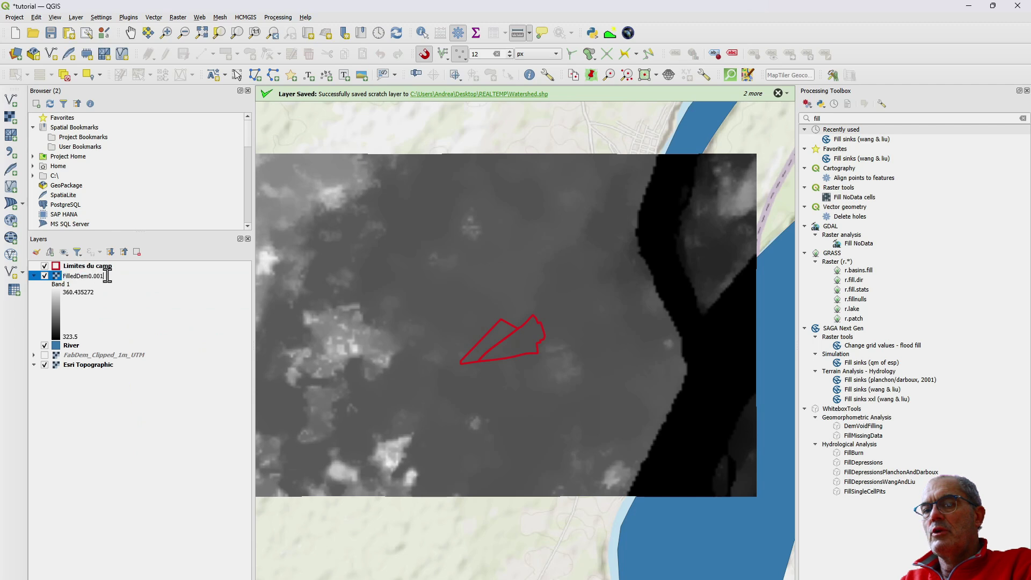
pyautogui.moveTo(54, 277); pyautogui.dragTo(63, 352)
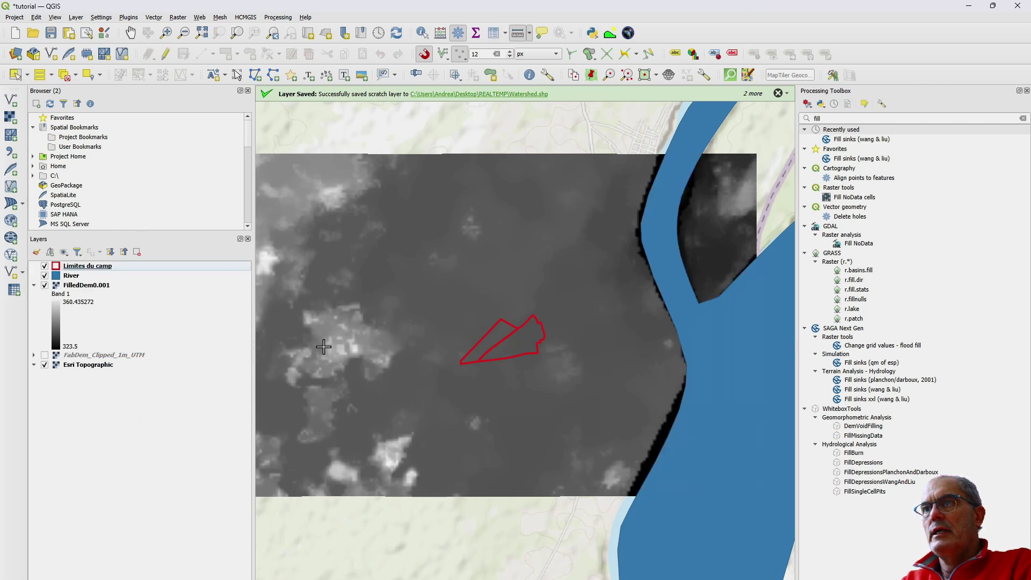